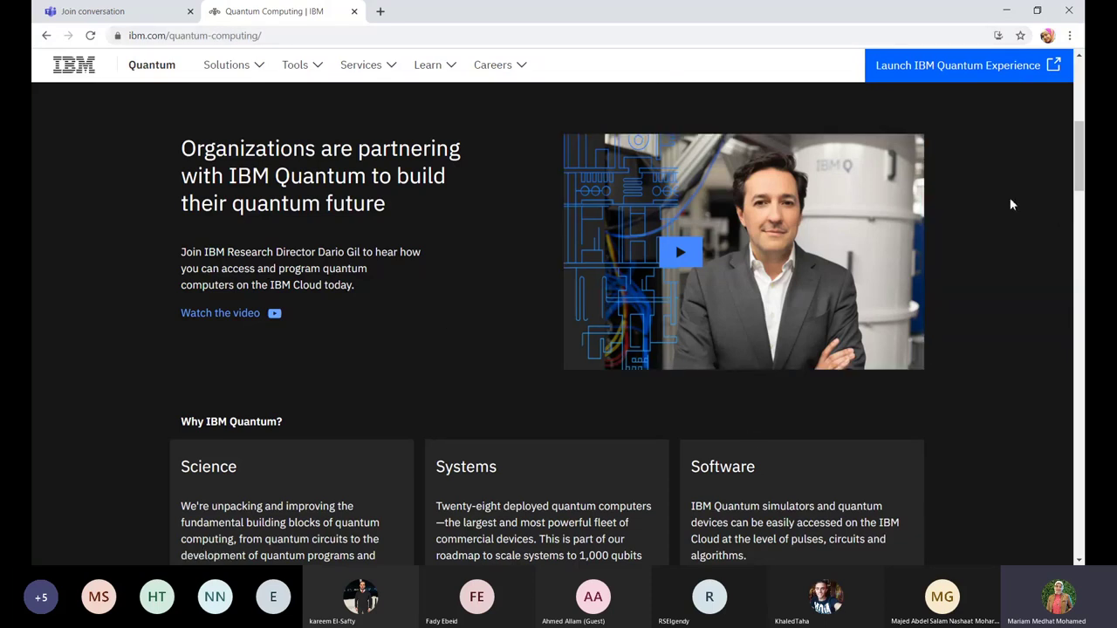
Launch IBM Quantum Experience from the IBM Quantum Computing page.
click(943, 77)
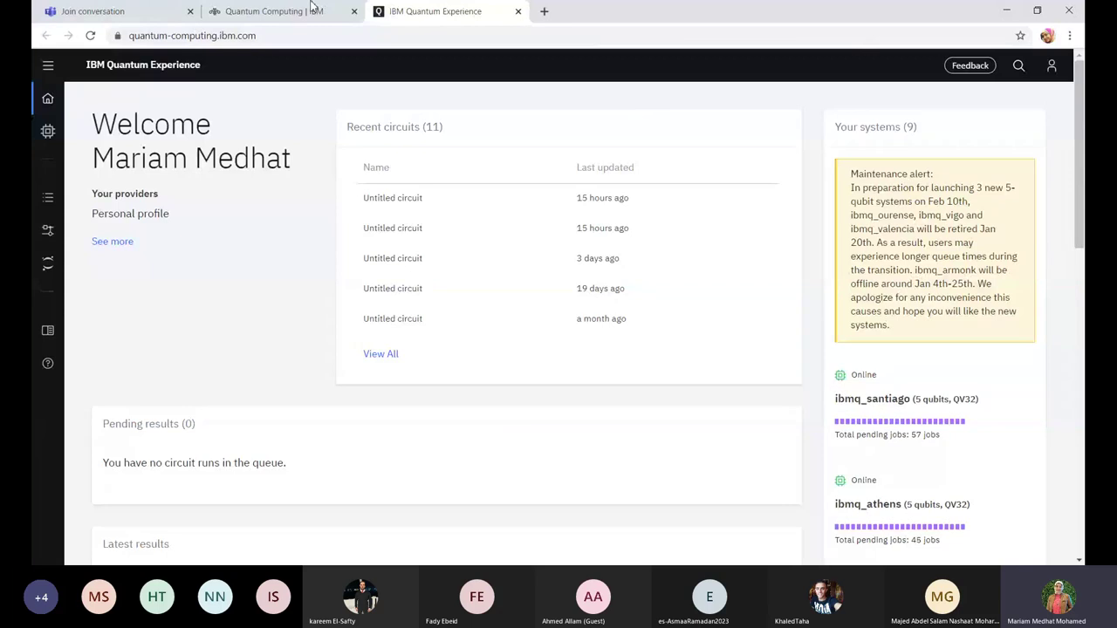
click(271, 9)
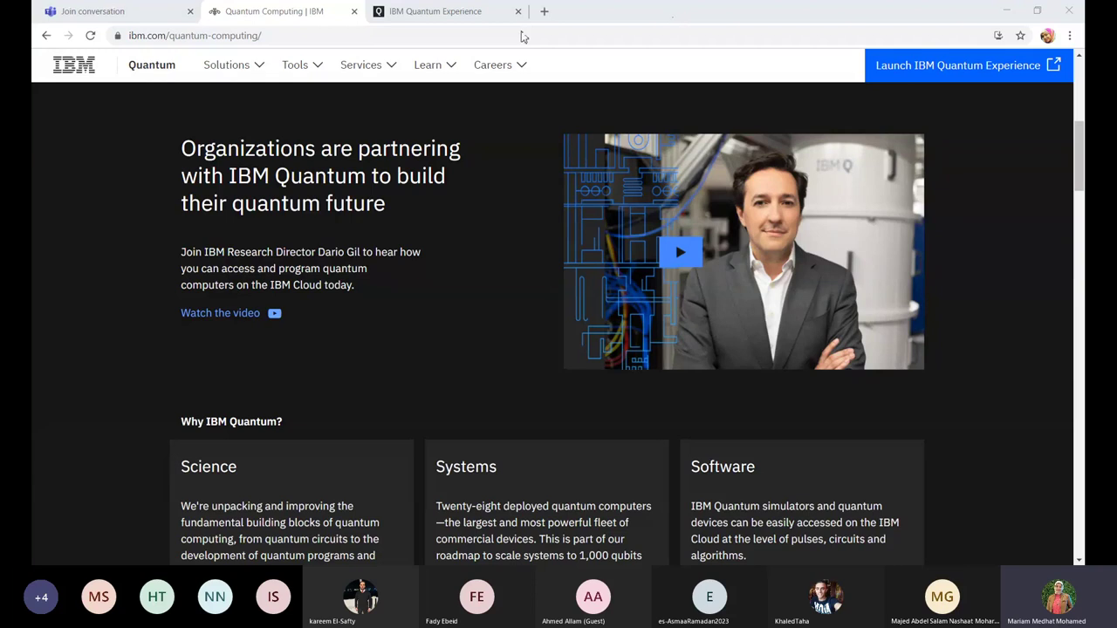
click(896, 77)
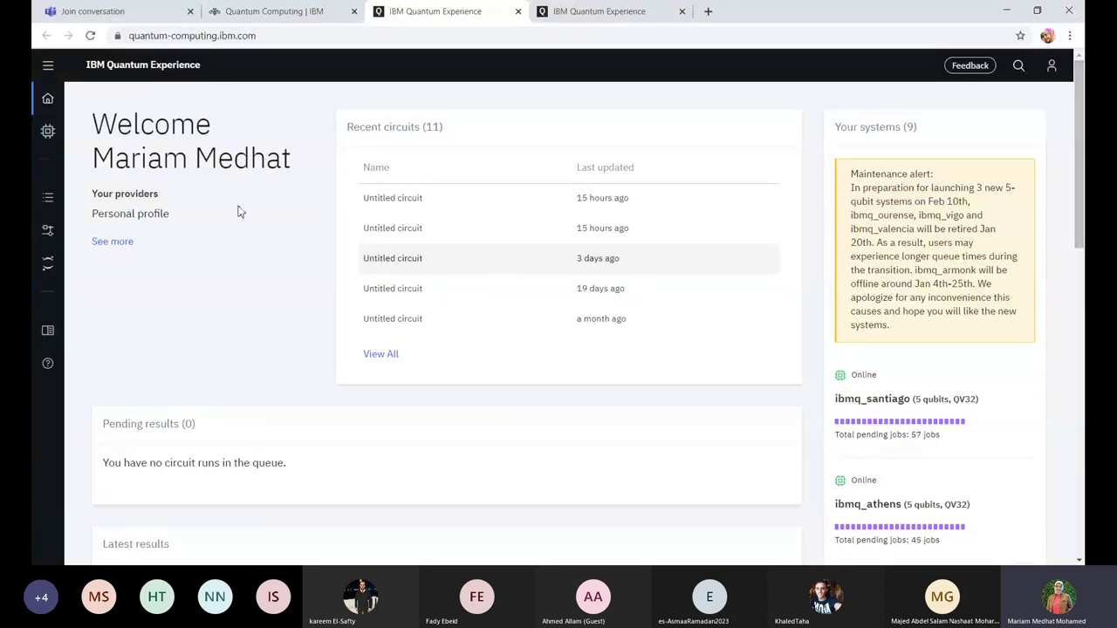
Sign out of IBM Quantum Experience and sign back in through LinkedIn.
click(1052, 66)
click(961, 216)
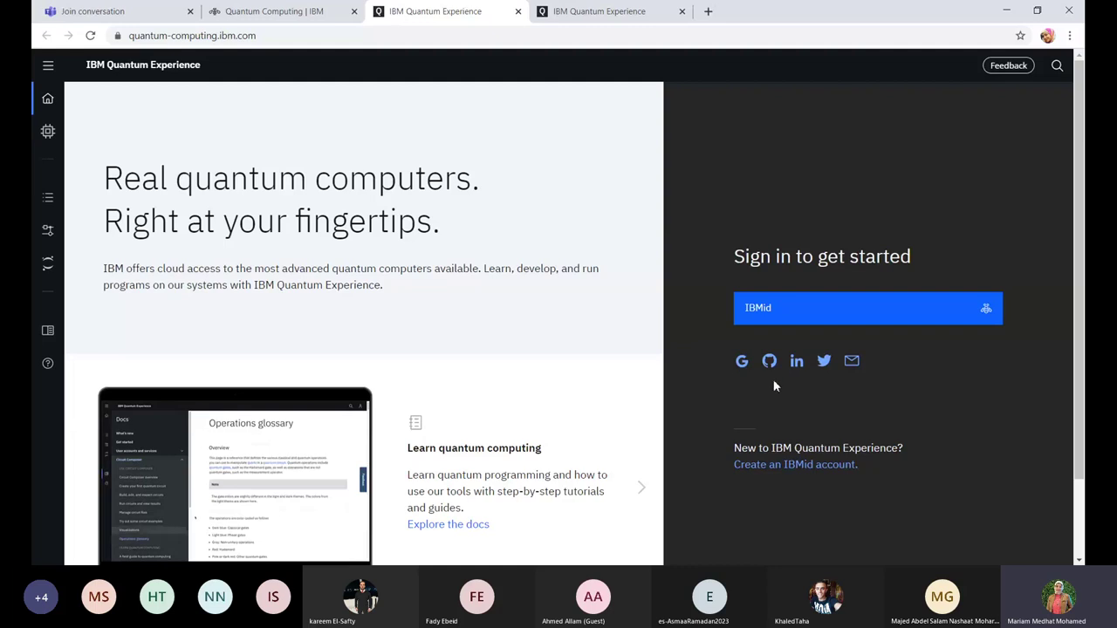
click(795, 370)
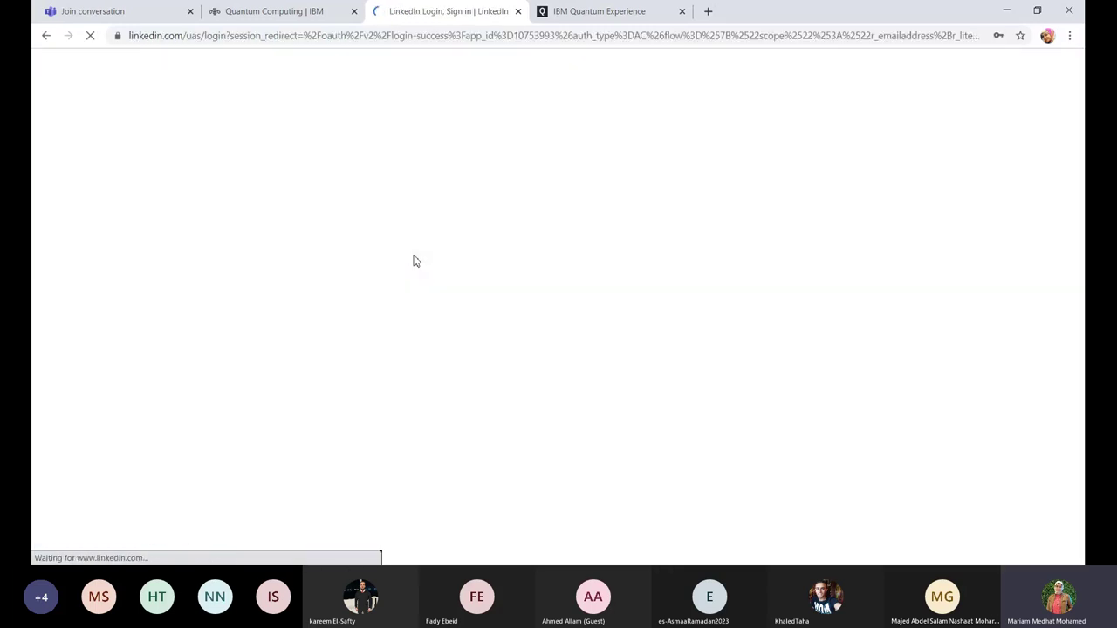
click(599, 320)
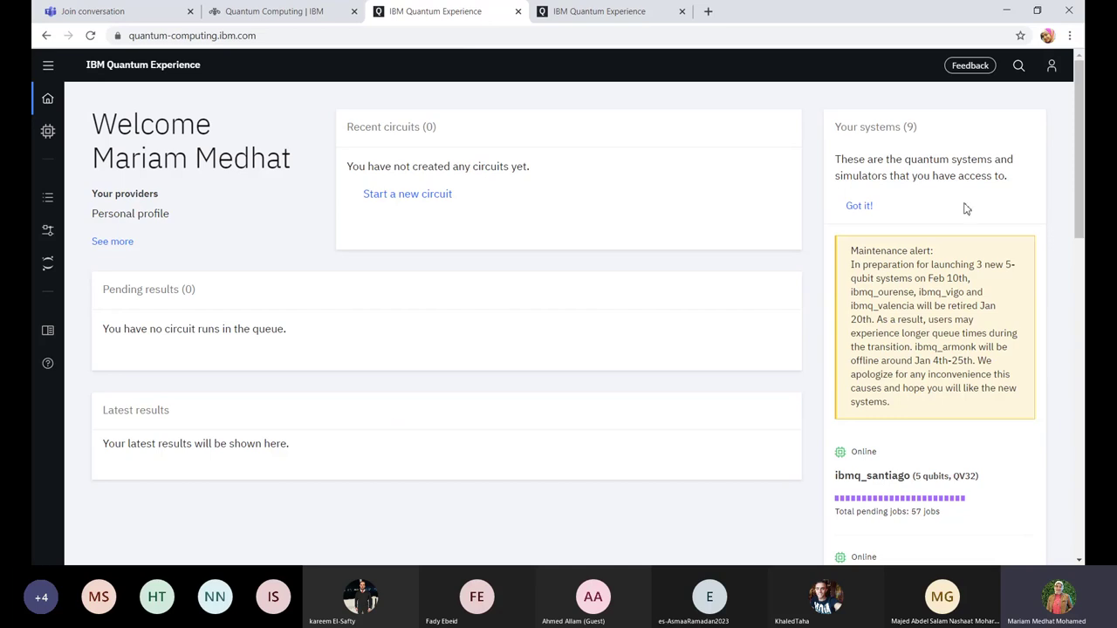
Open the Systems page and look over the list of available quantum systems.
click(48, 75)
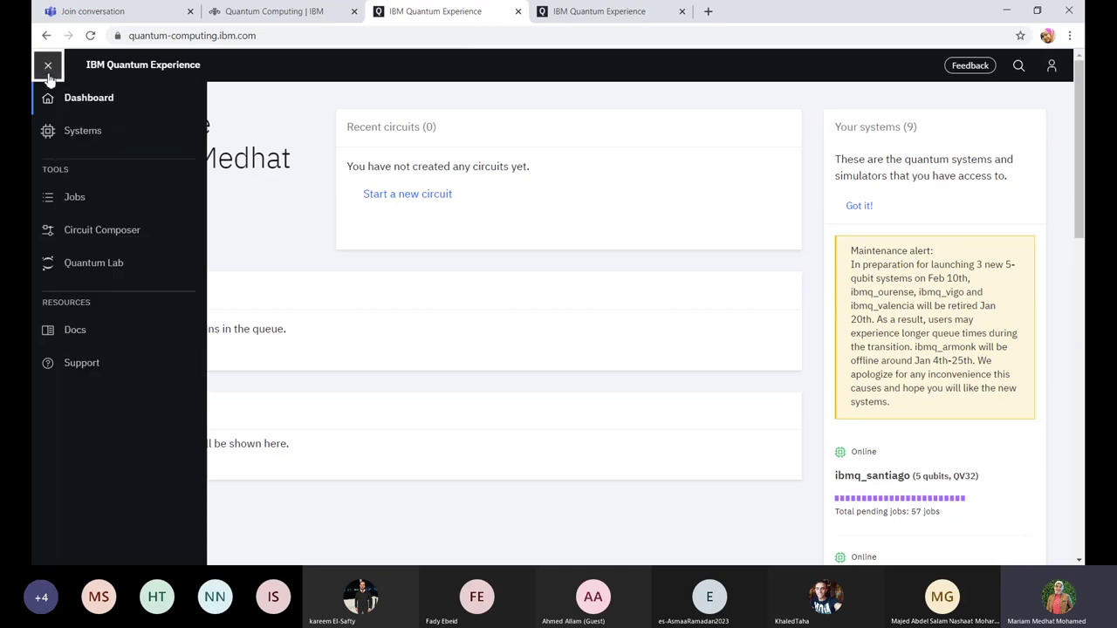
click(48, 74)
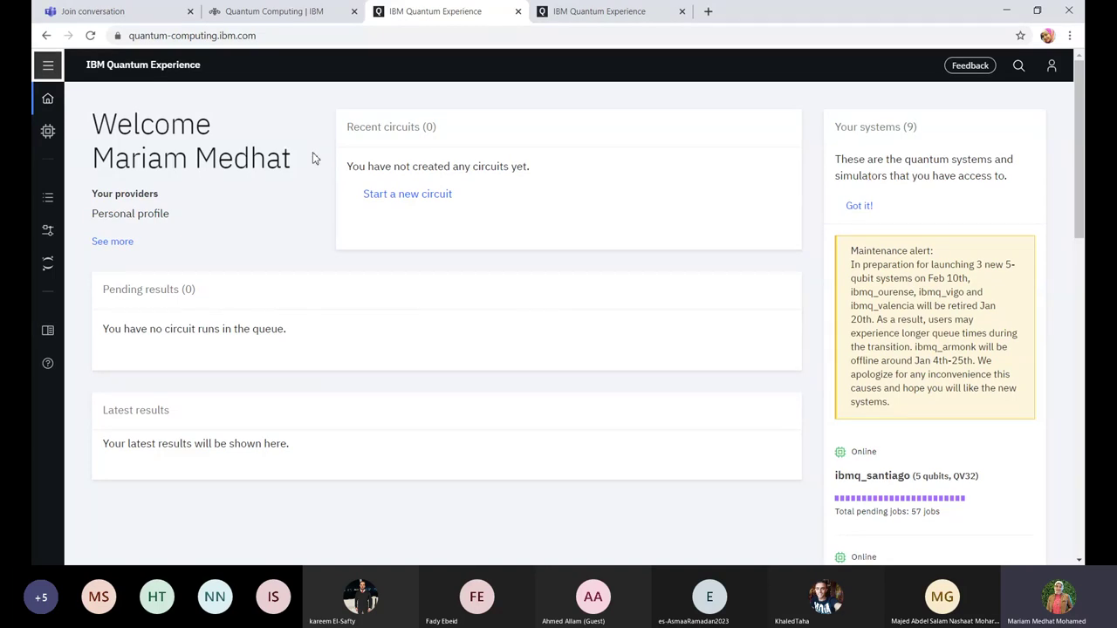
click(47, 132)
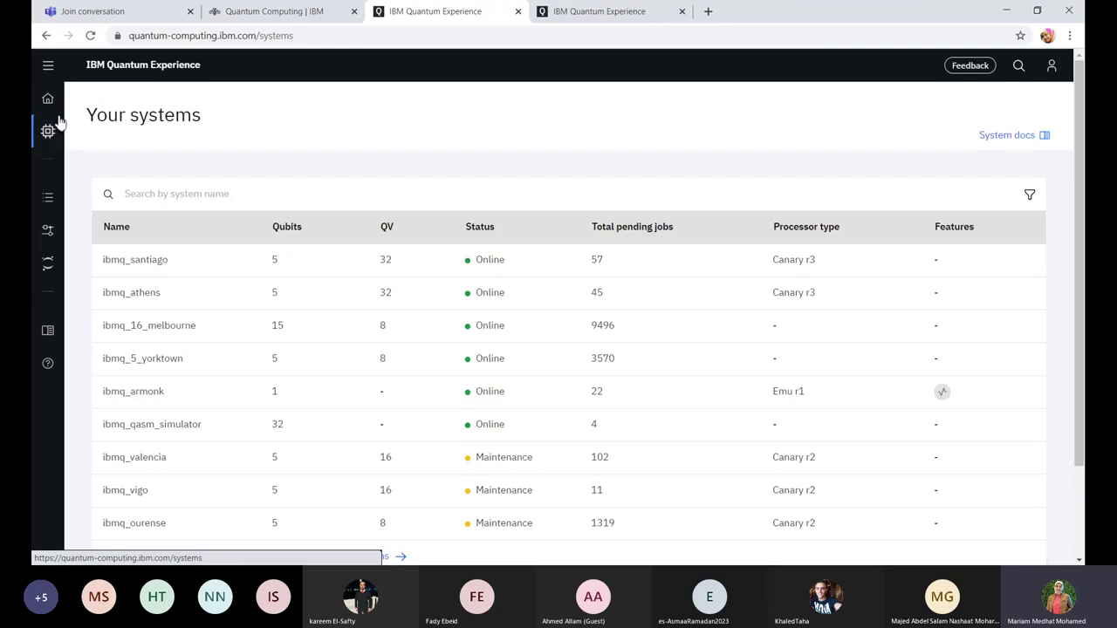
click(48, 66)
click(95, 142)
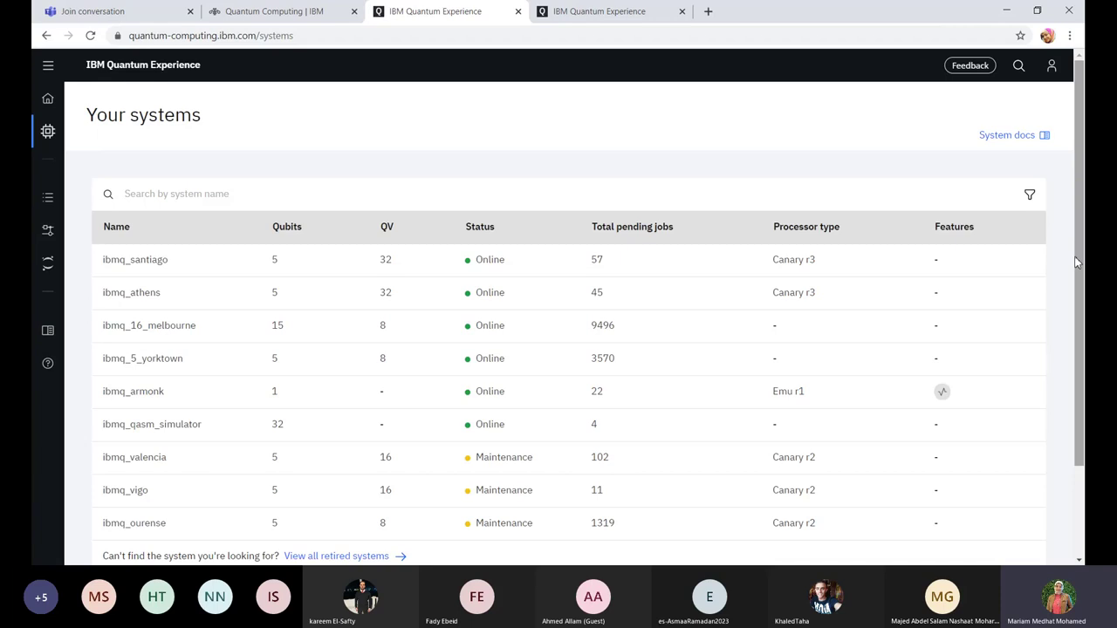
scroll(1082, 262, down, 2)
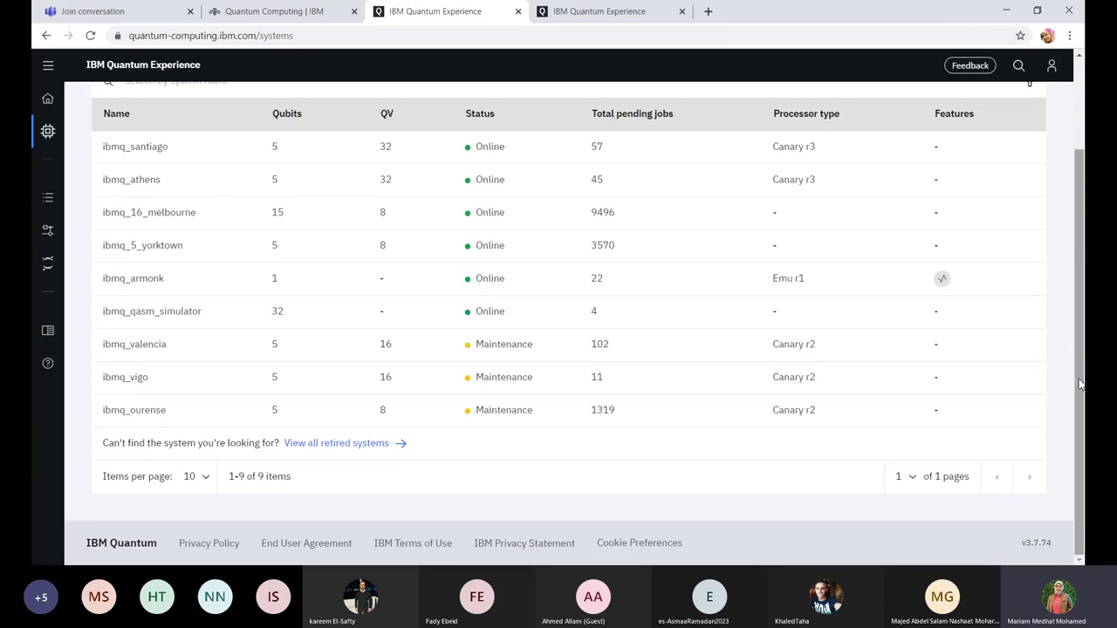
scroll(1072, 317, up, 1)
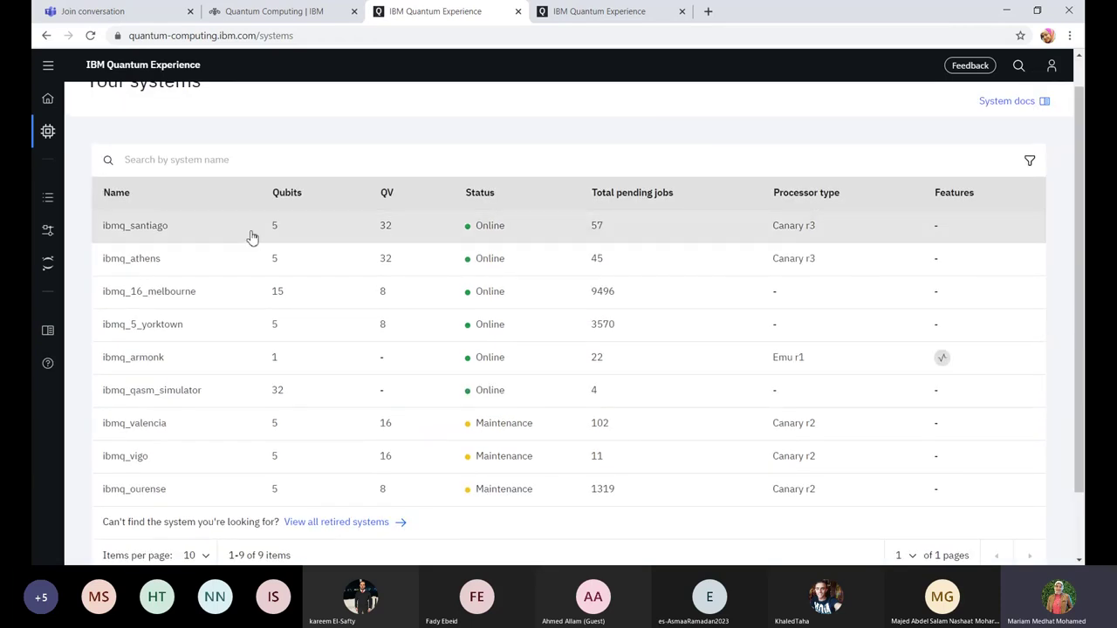
Examine the details and topology diagram of the ibmq_santiago system and return to the systems list.
click(136, 237)
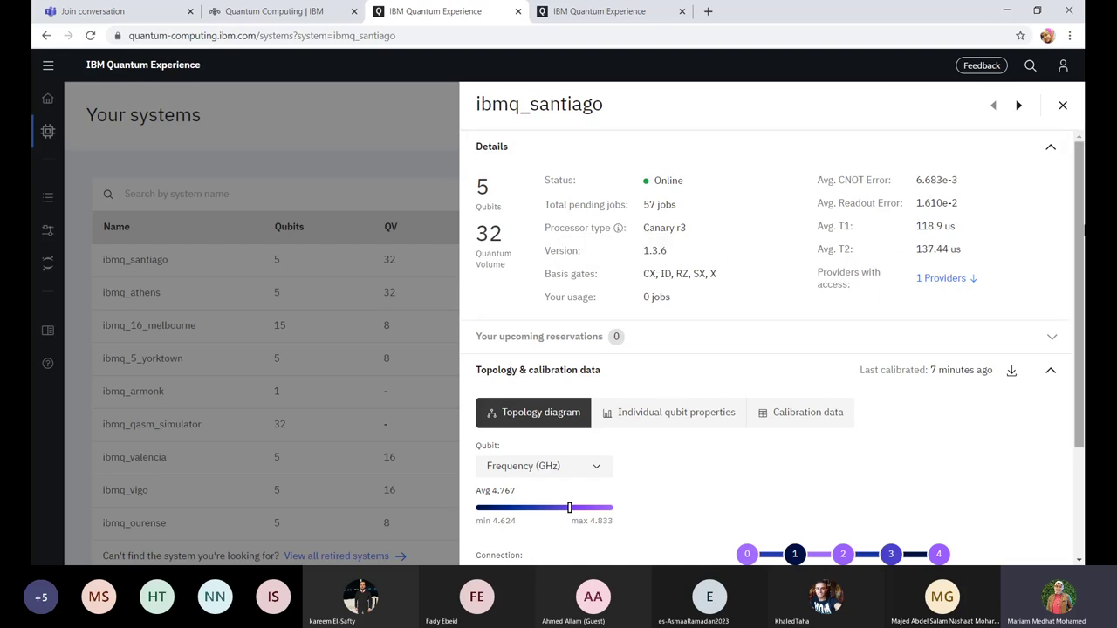
drag(1084, 229, 1085, 364)
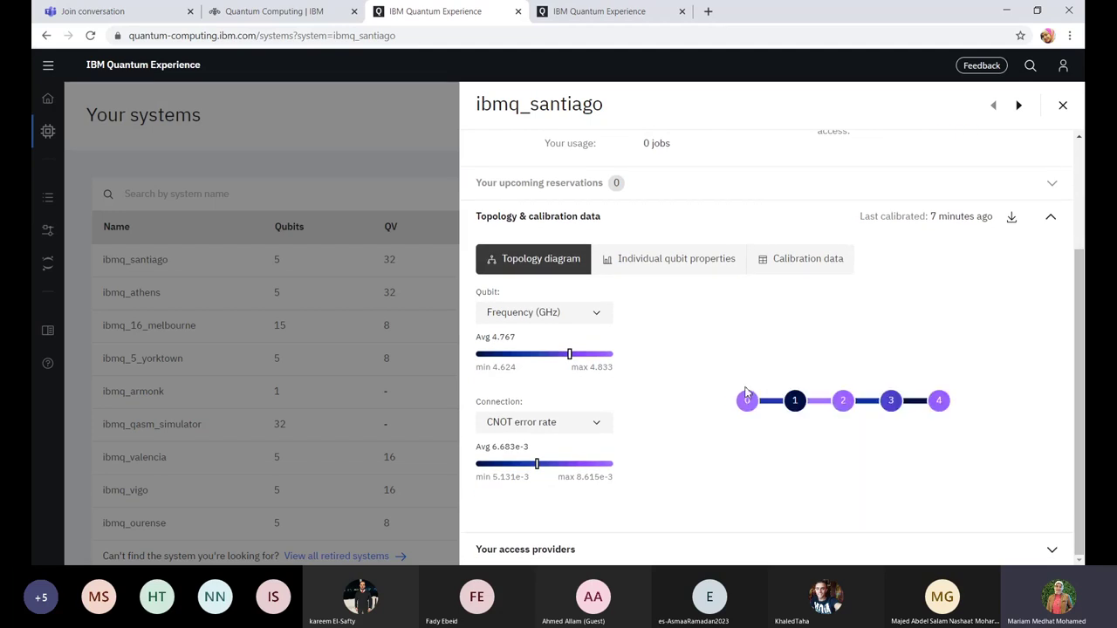
mouse_move(799, 417)
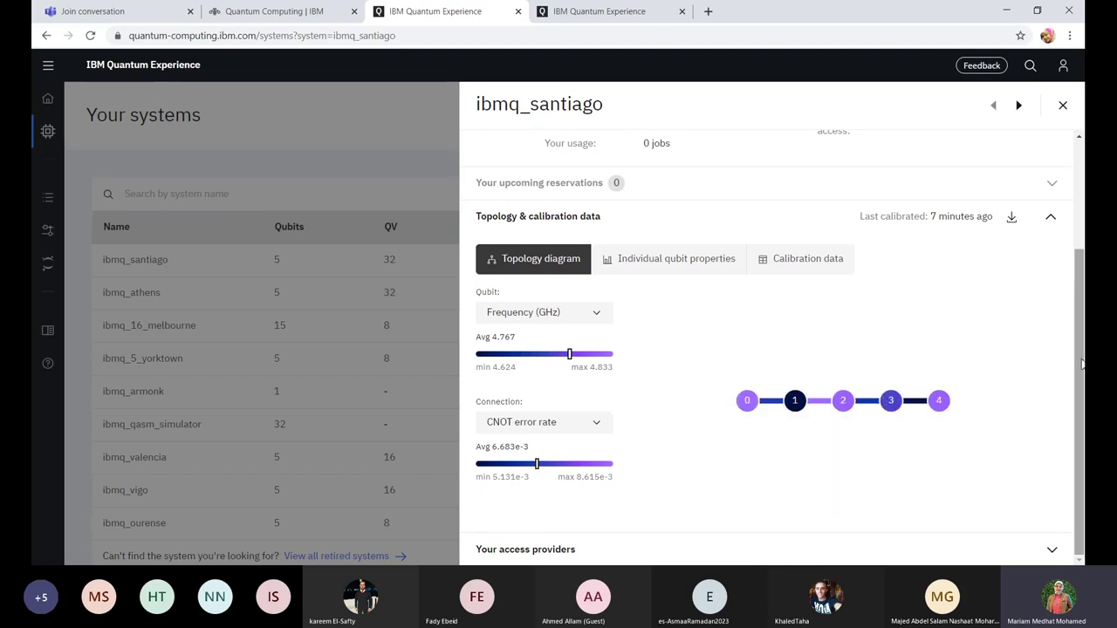
click(369, 135)
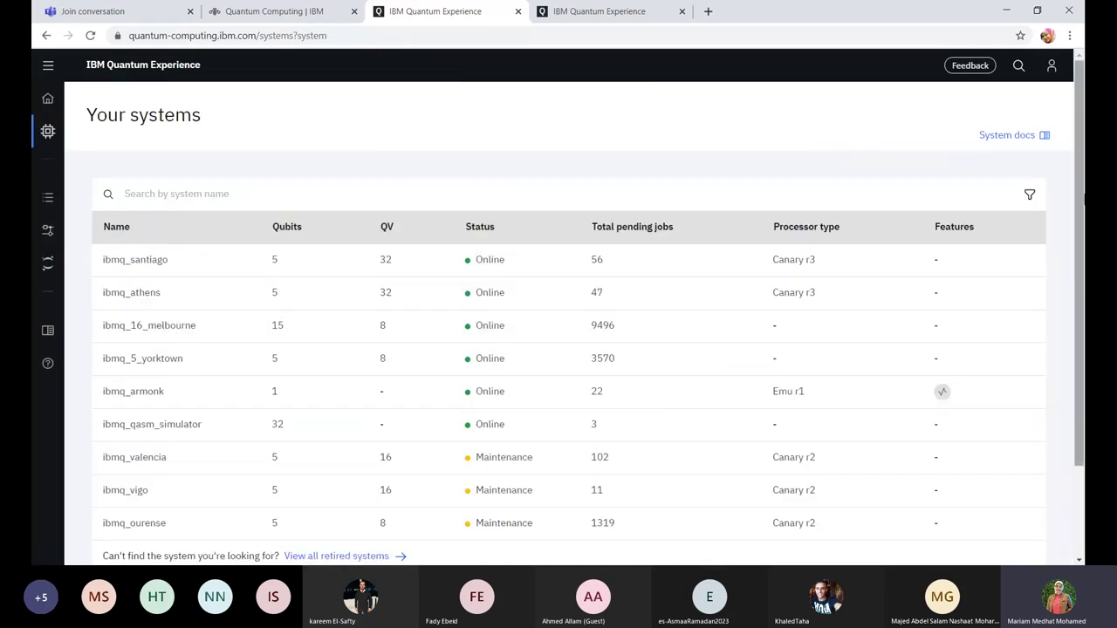
drag(1085, 199, 1085, 287)
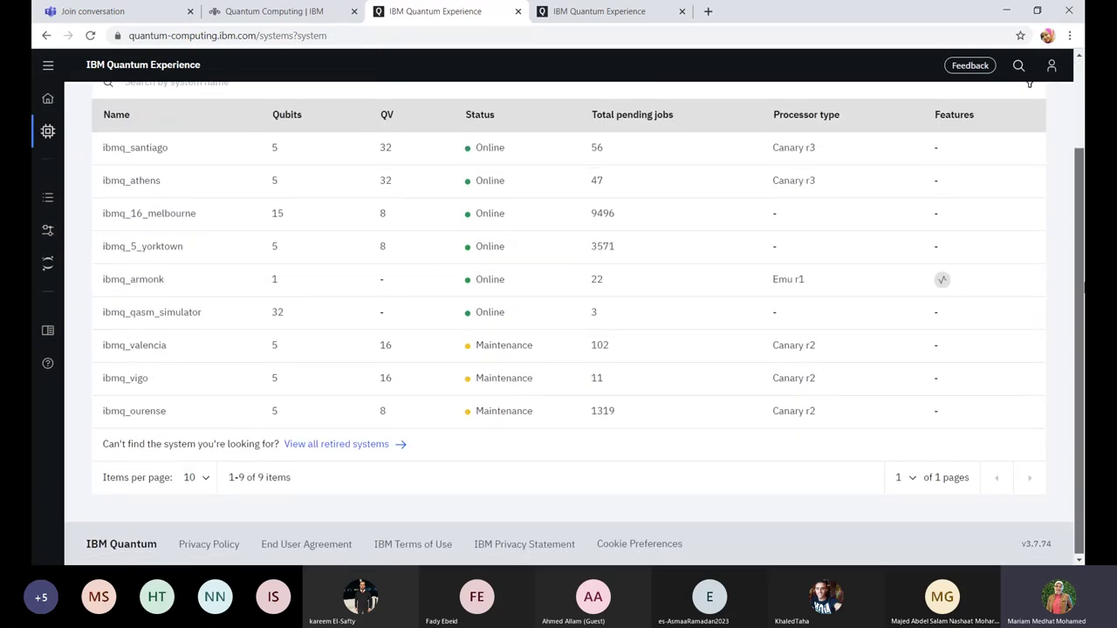
scroll(1085, 286, up, 1)
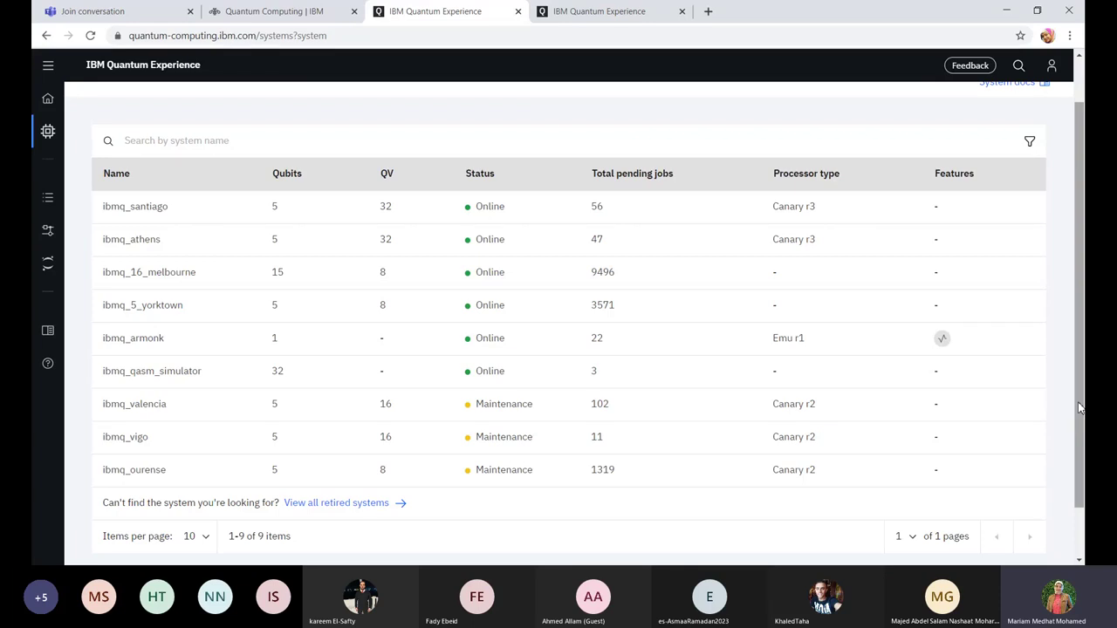
drag(1079, 407, 1080, 407)
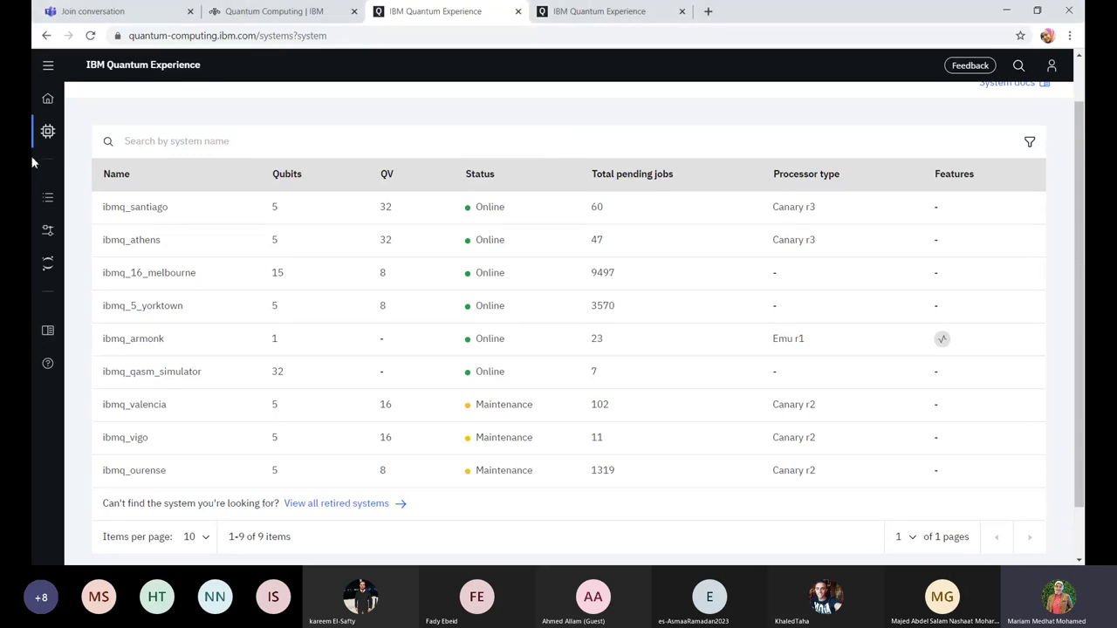
View the Jobs page and open Circuit Composer.
click(48, 74)
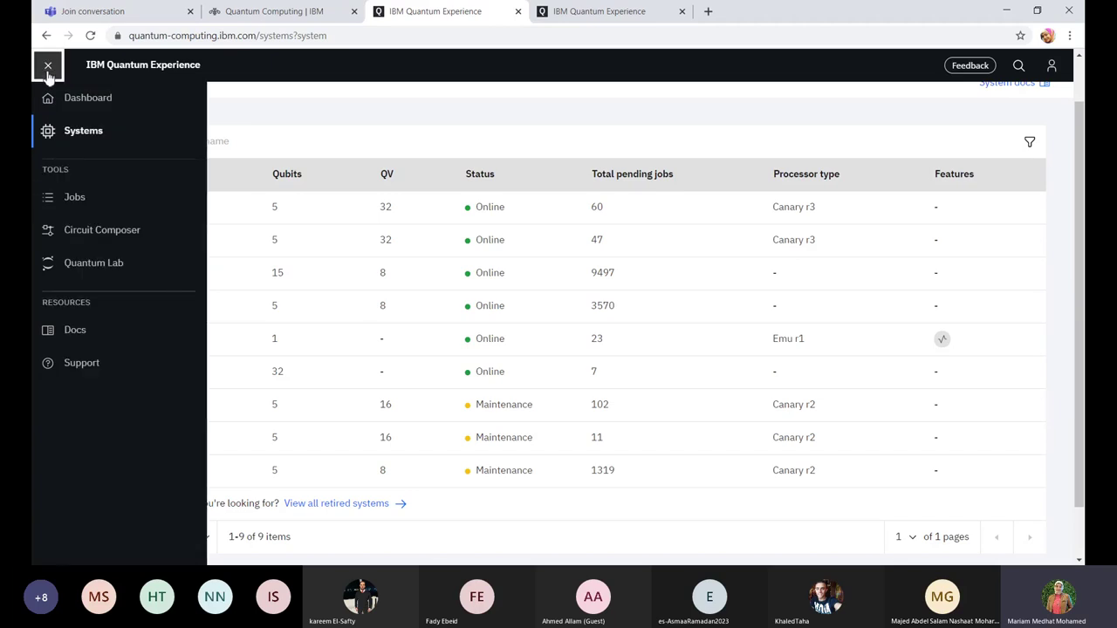
click(106, 207)
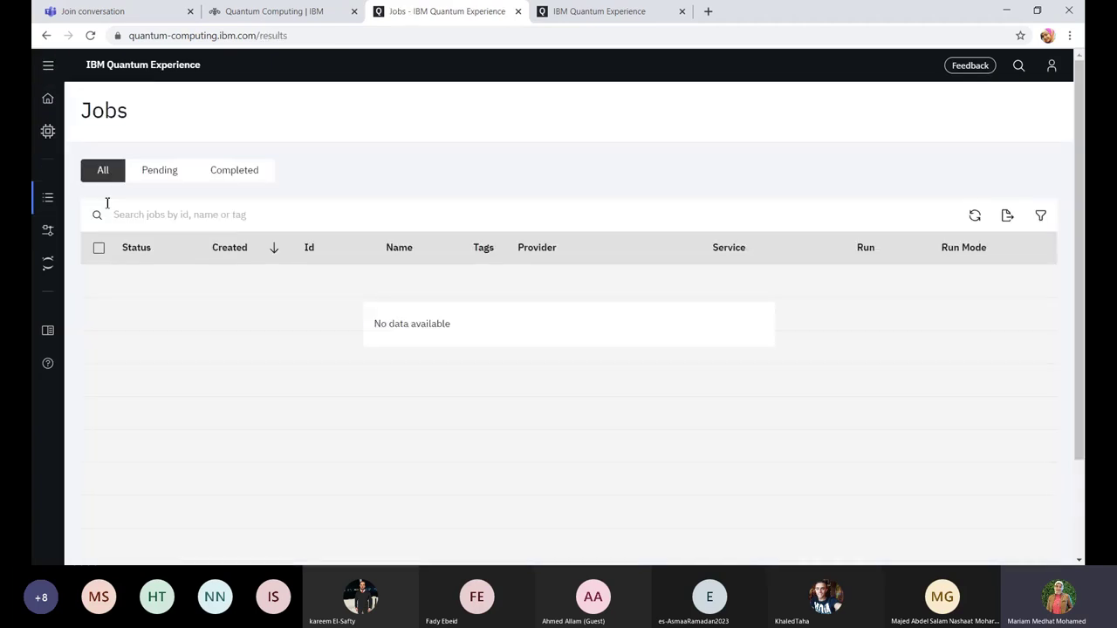
click(48, 68)
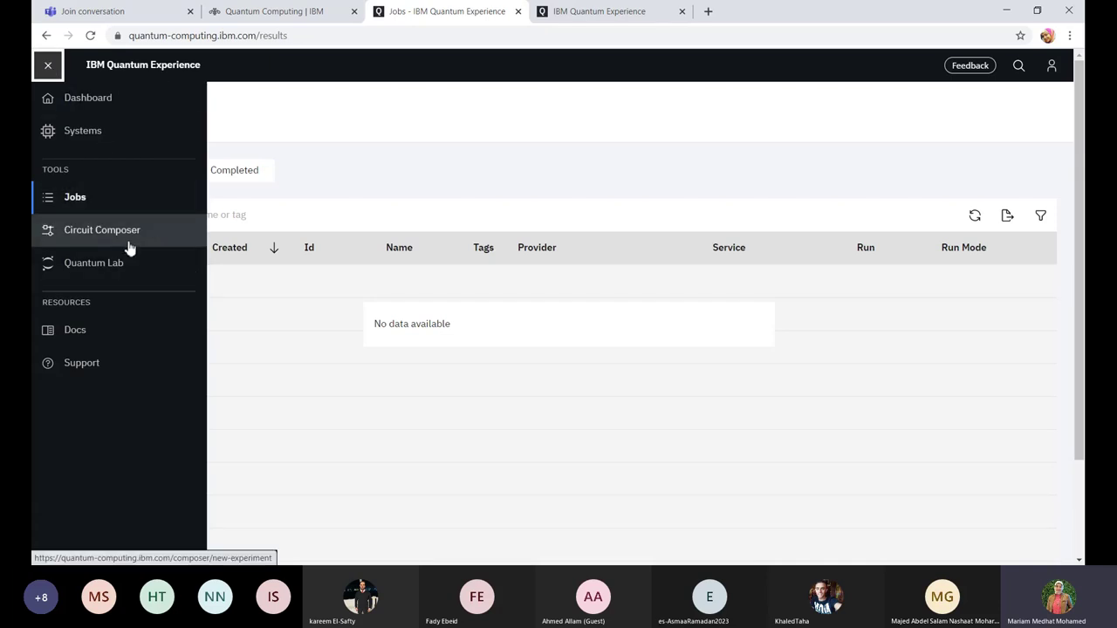
click(129, 249)
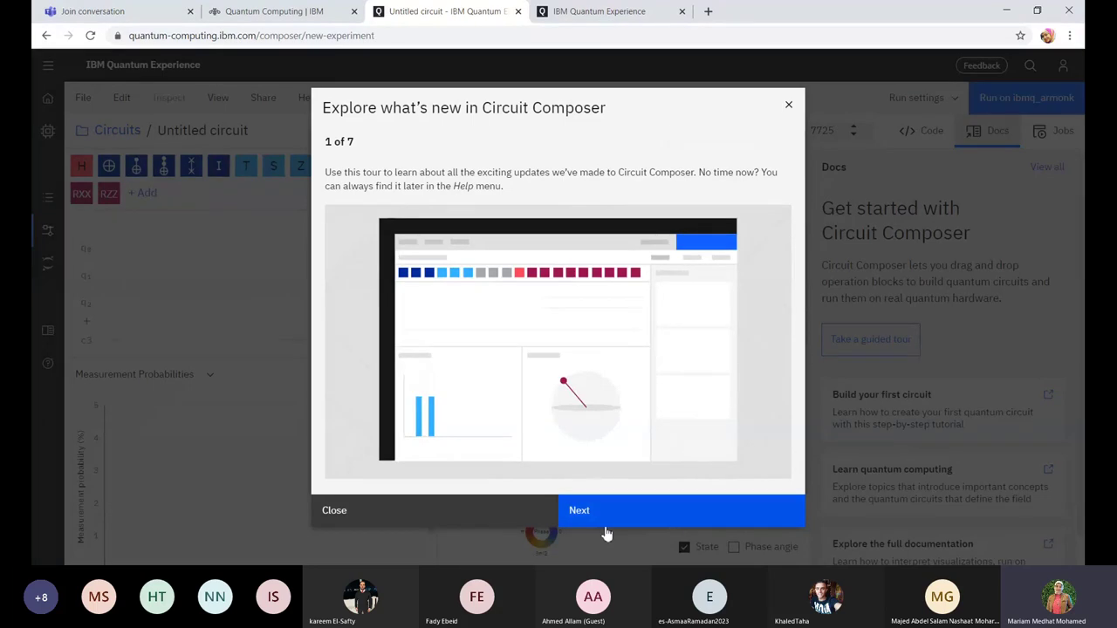
Step through the Circuit Composer what's-new tour to page 6, then dismiss it and the circuit inspector introduction.
click(660, 513)
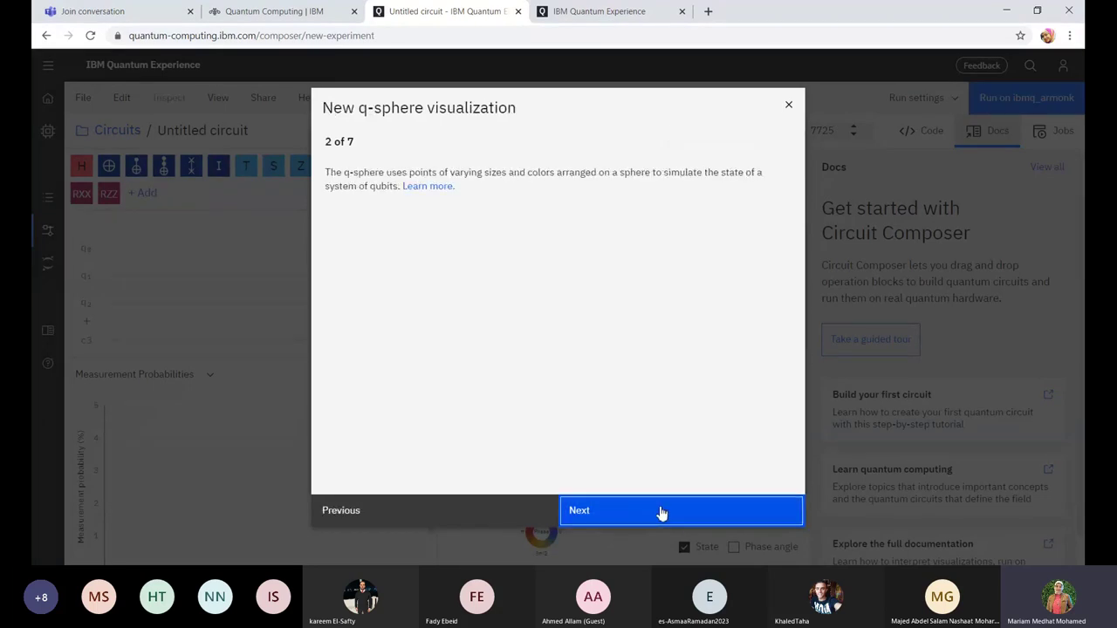
click(660, 513)
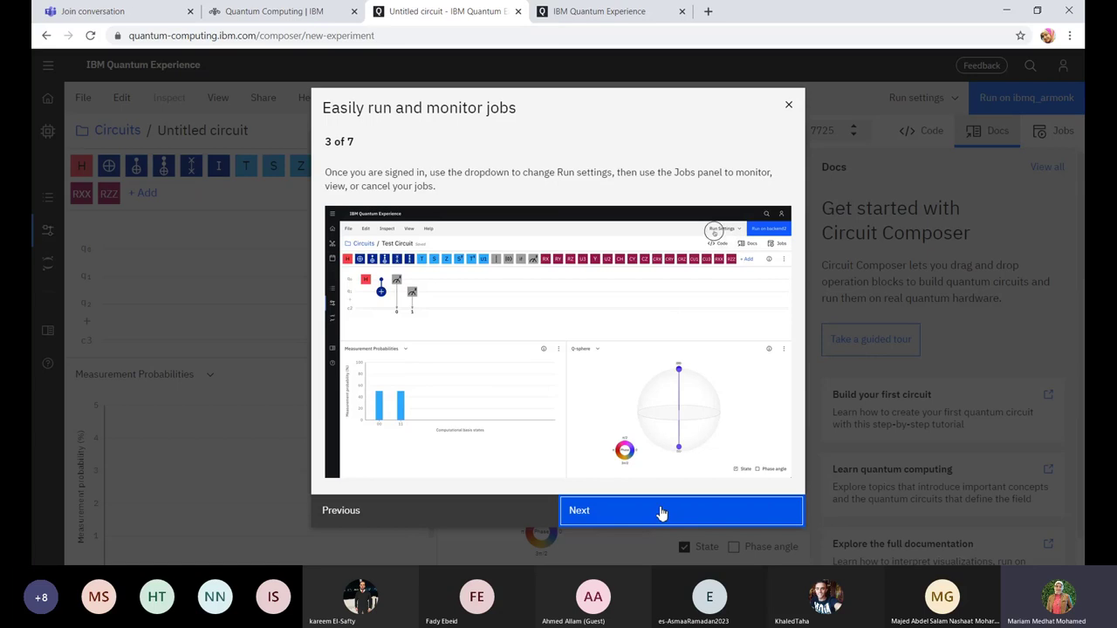
click(661, 513)
click(660, 513)
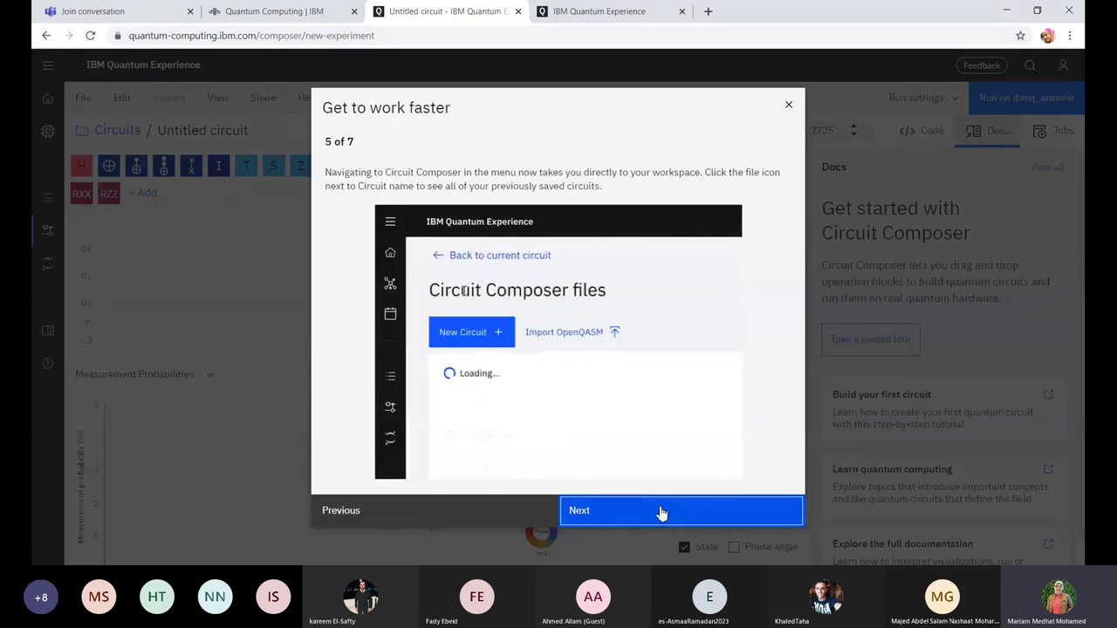
click(661, 514)
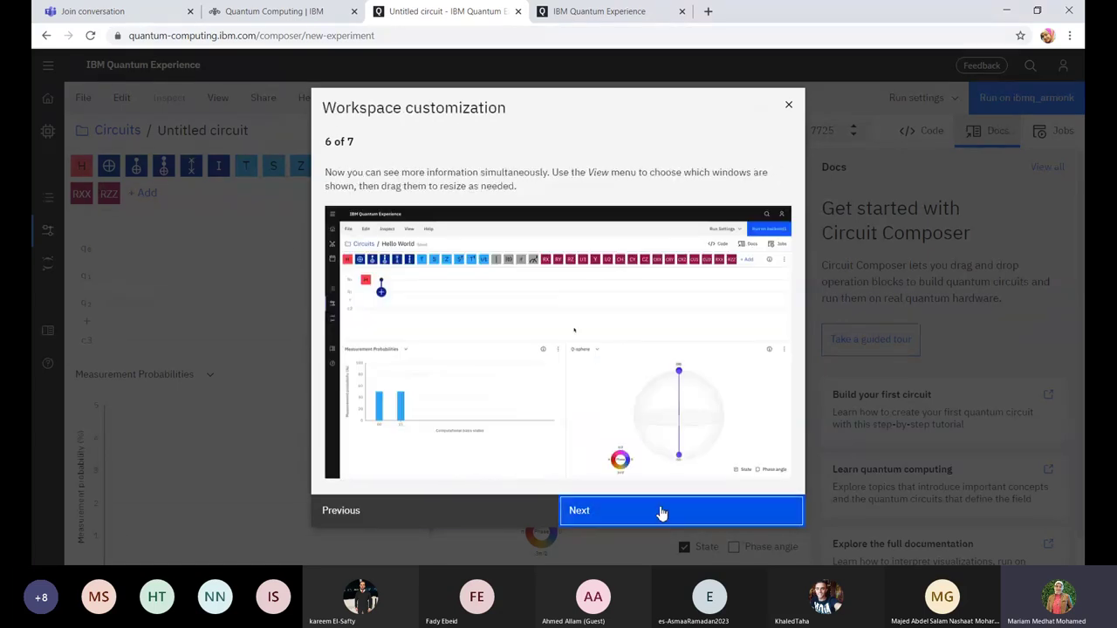
click(790, 106)
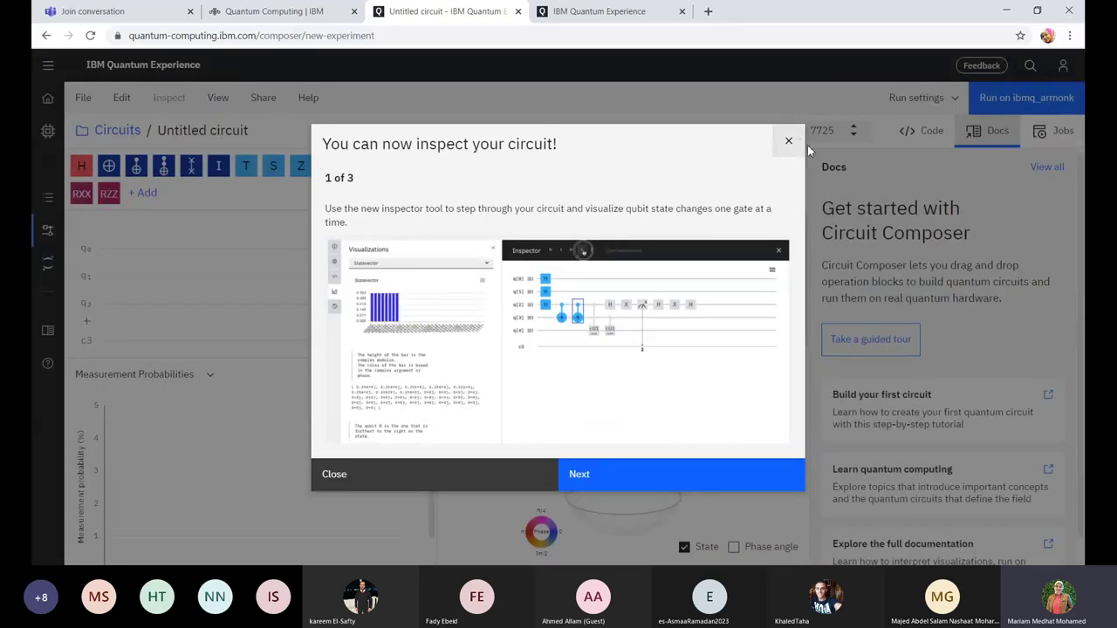
click(789, 142)
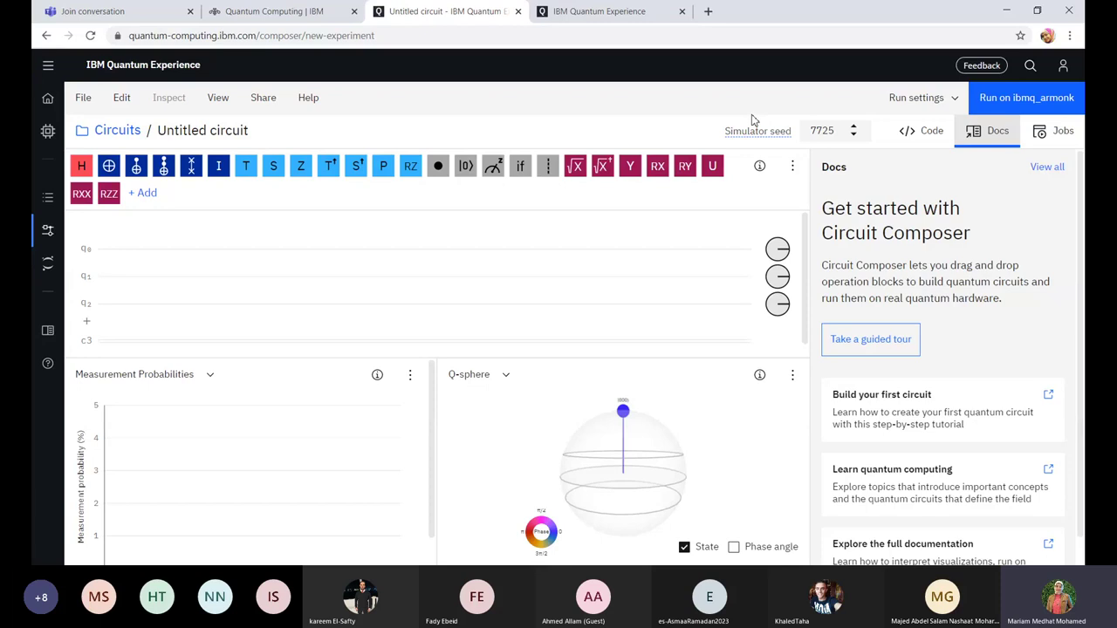
click(83, 99)
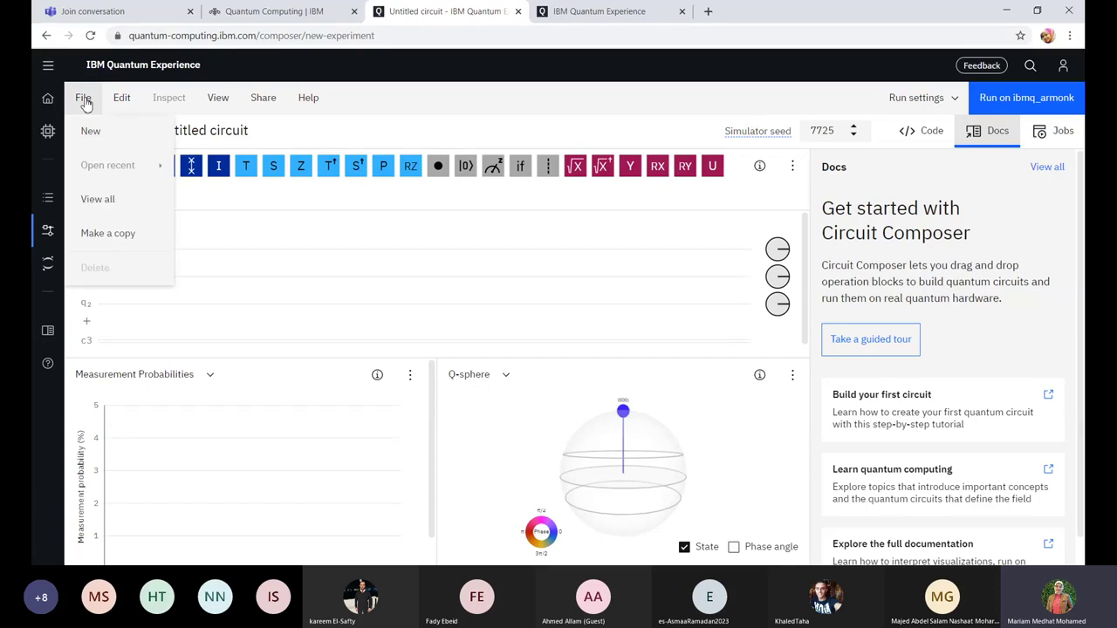
click(122, 100)
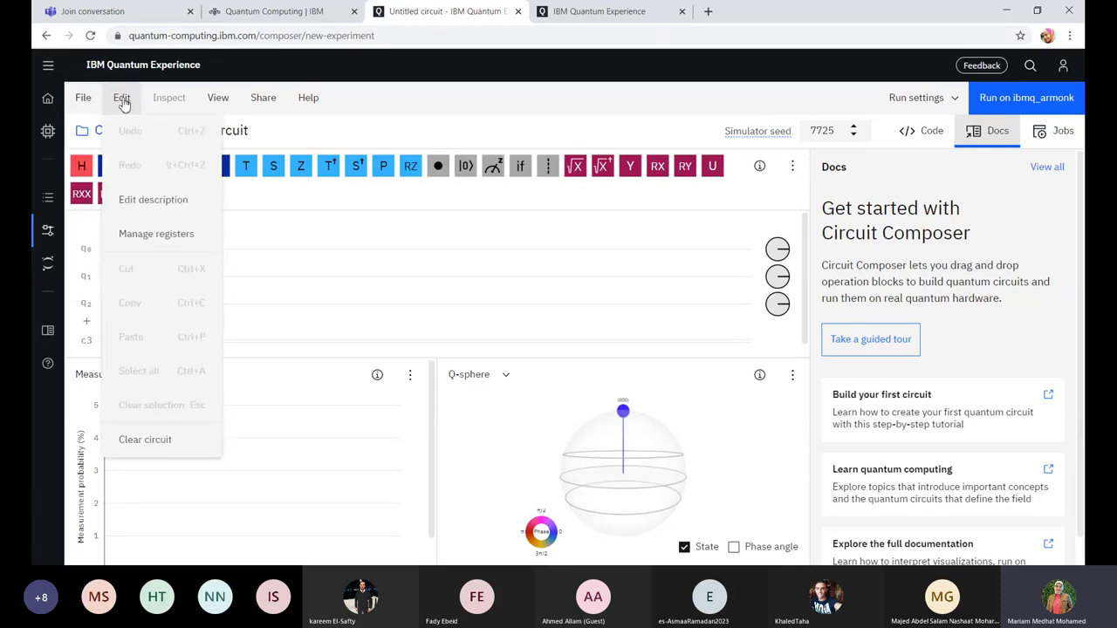
click(218, 99)
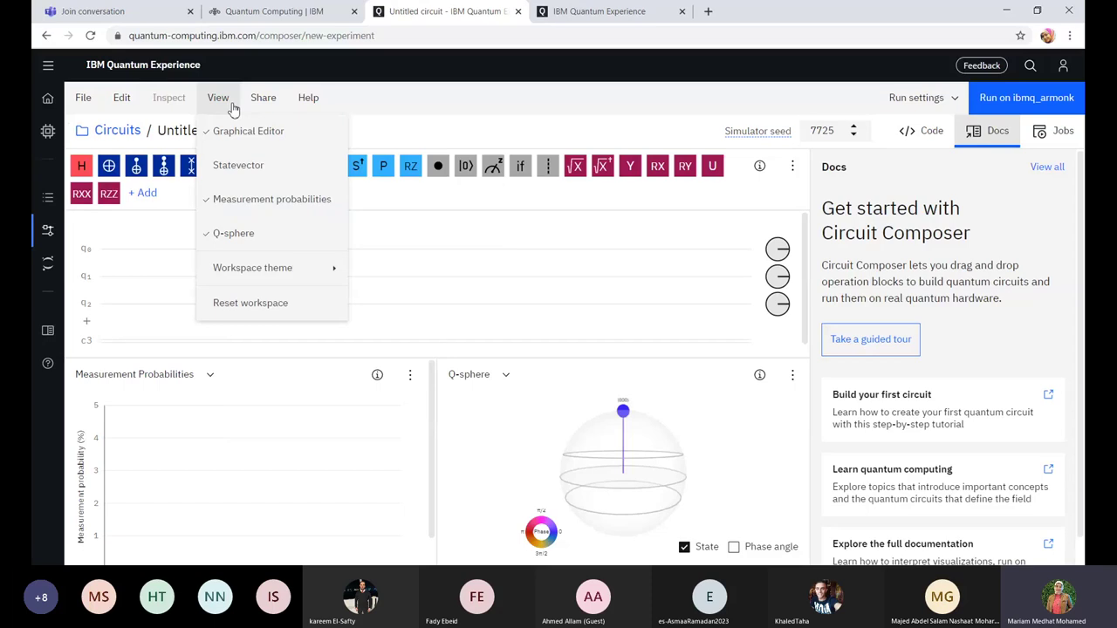
click(309, 98)
click(454, 117)
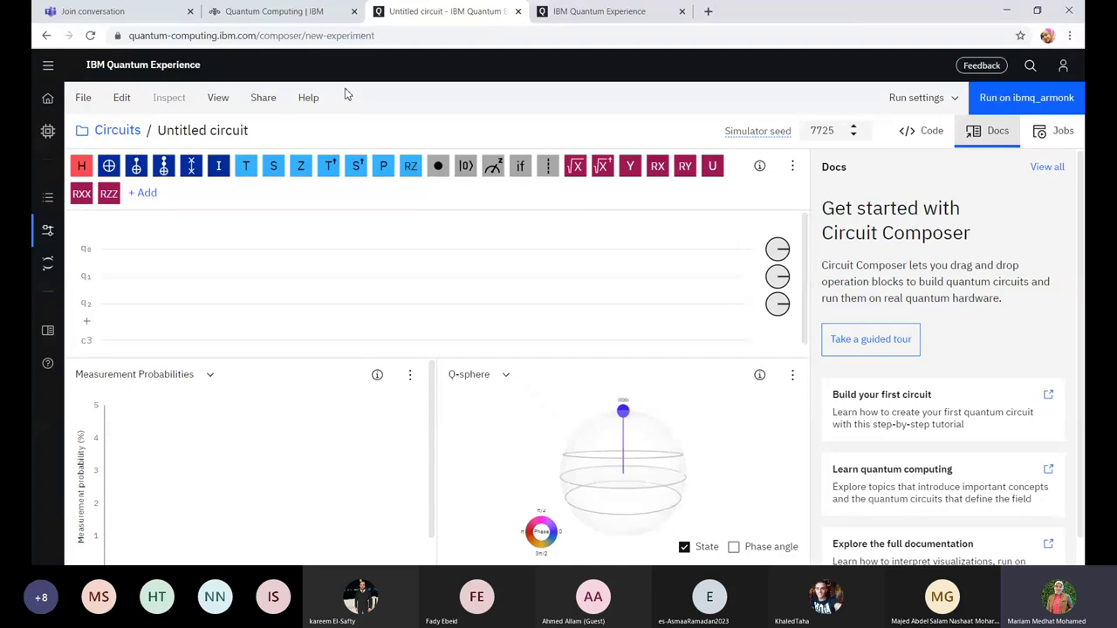
Check the dashboard in the other IBM Quantum Experience session and return to the IBM Quantum Computing page.
click(599, 12)
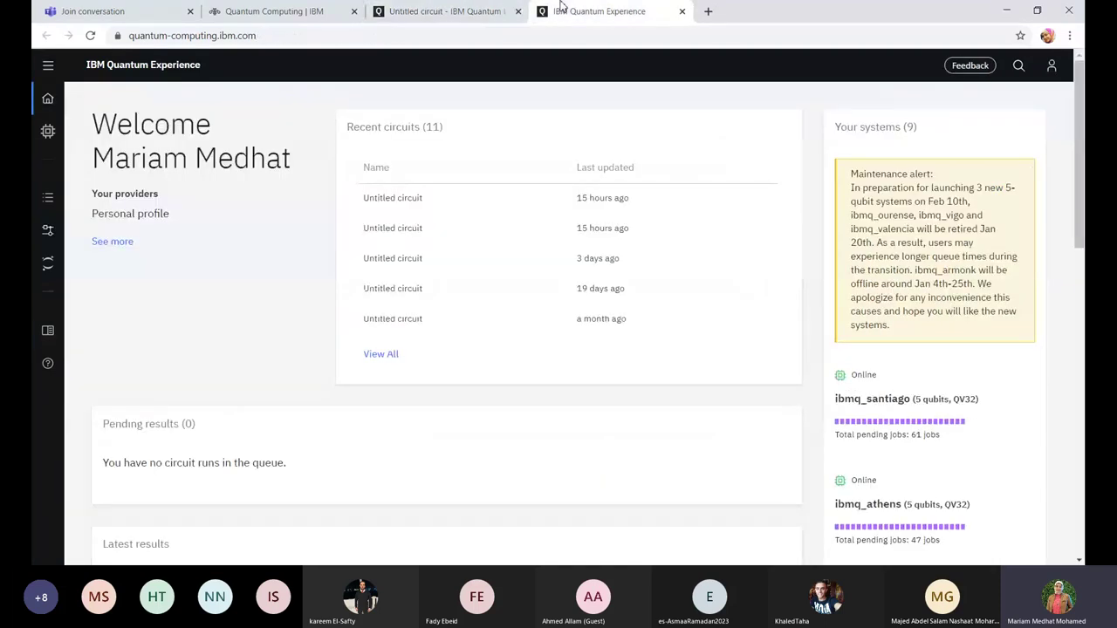
click(270, 9)
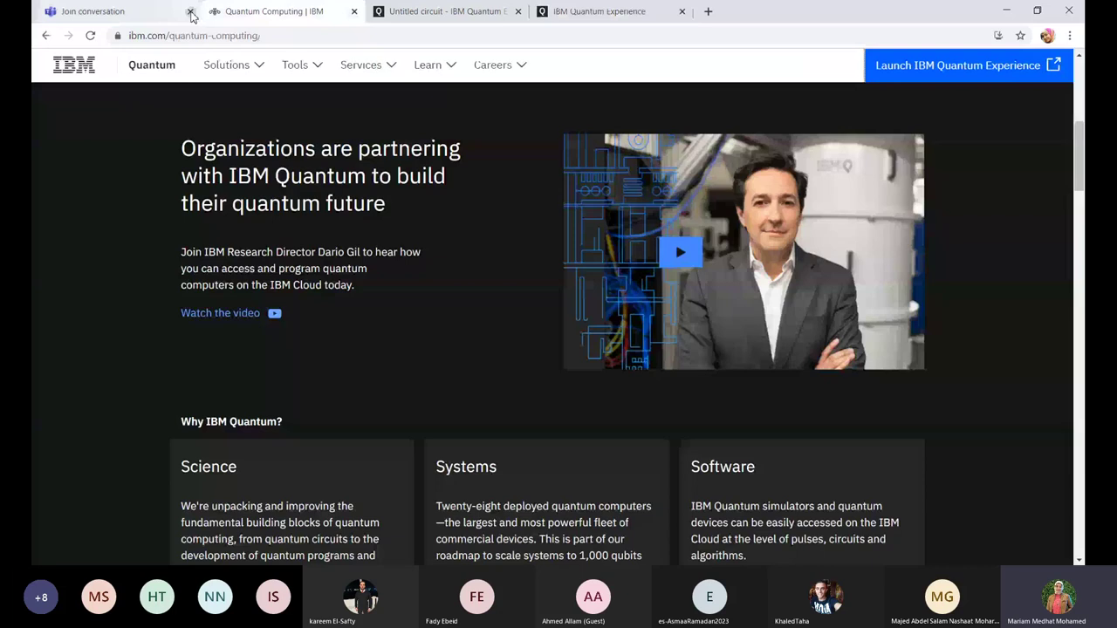
Return to the untitled circuit and add an H gate on q0 followed by a CNOT gate from q0 to q1.
key(ctrl+Tab)
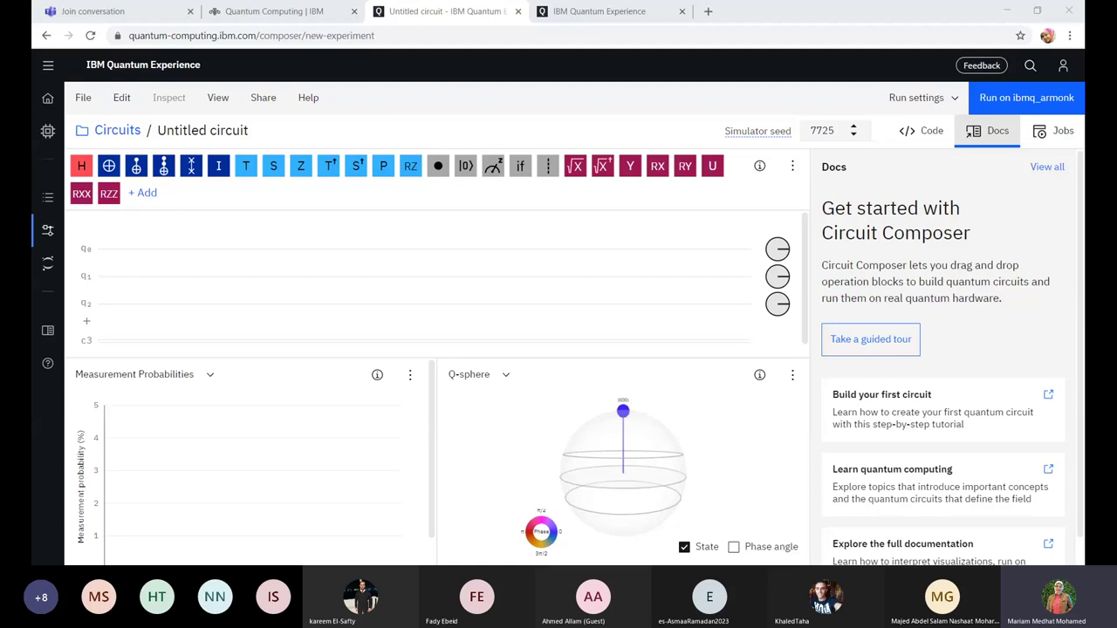
click(426, 124)
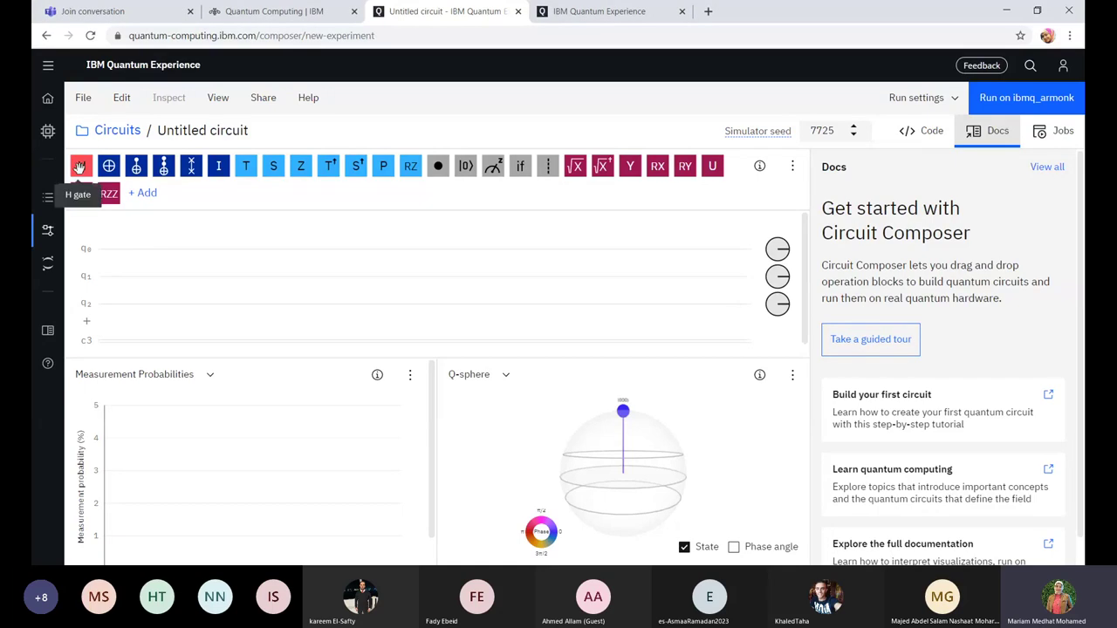
drag(81, 165, 129, 253)
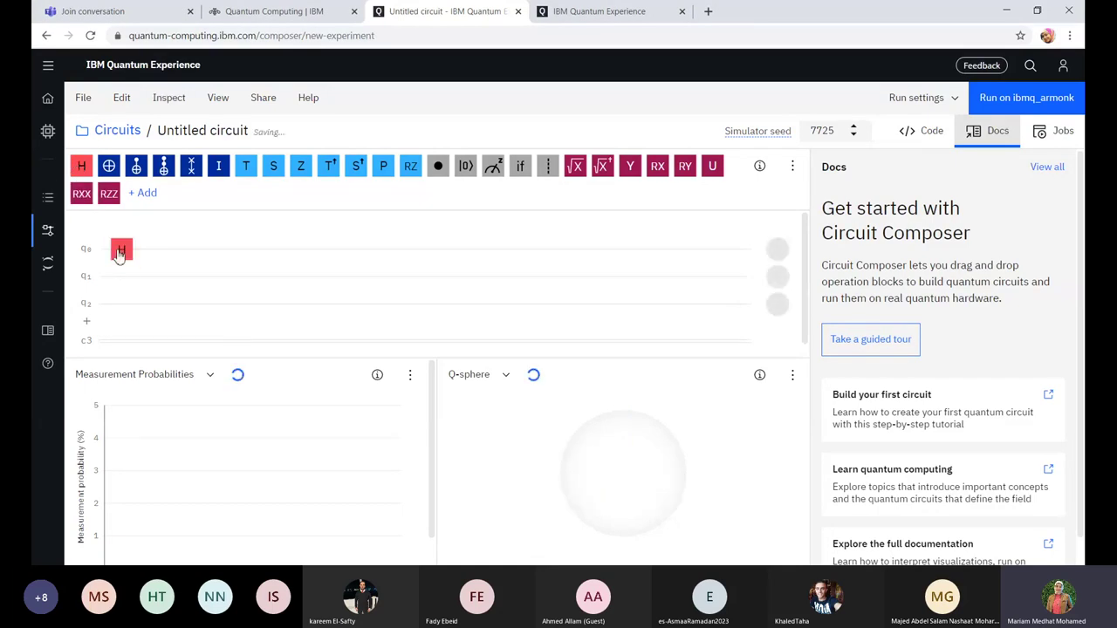
drag(136, 166, 157, 257)
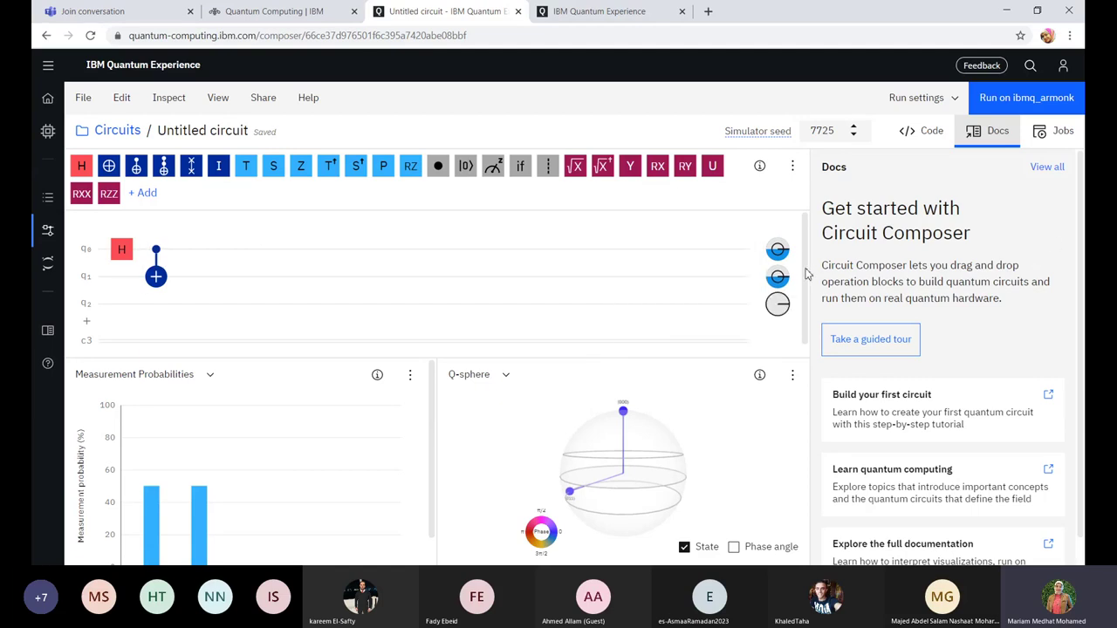
Examine the measurement probabilities of the H and CNOT circuit and rotate the Q-sphere to view its states from several angles.
scroll(806, 274, down, 1)
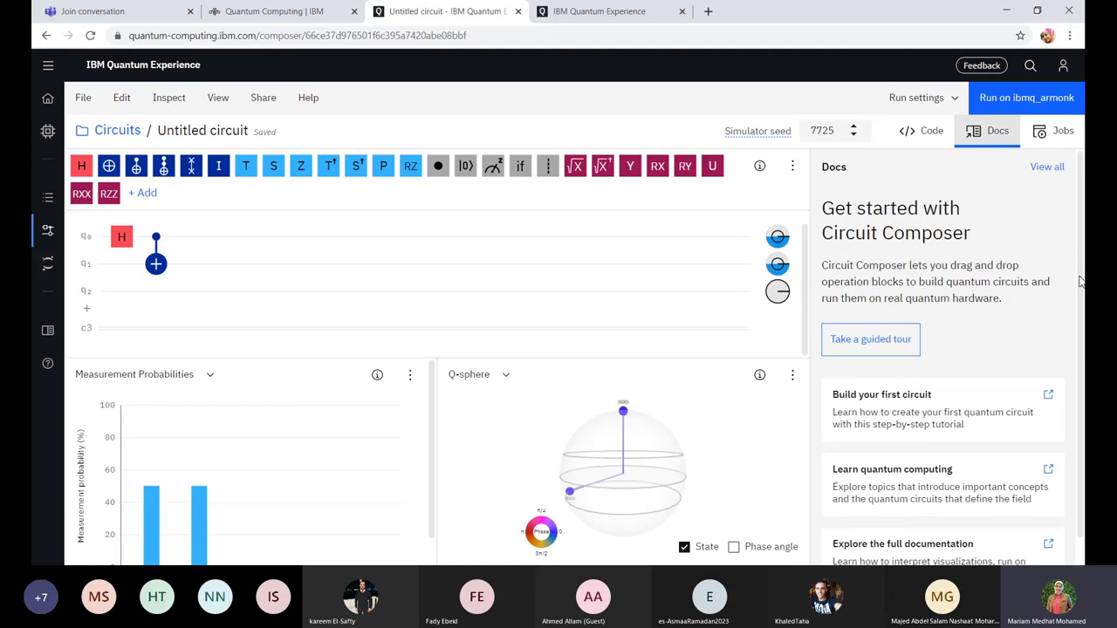
scroll(1079, 281, down, 1)
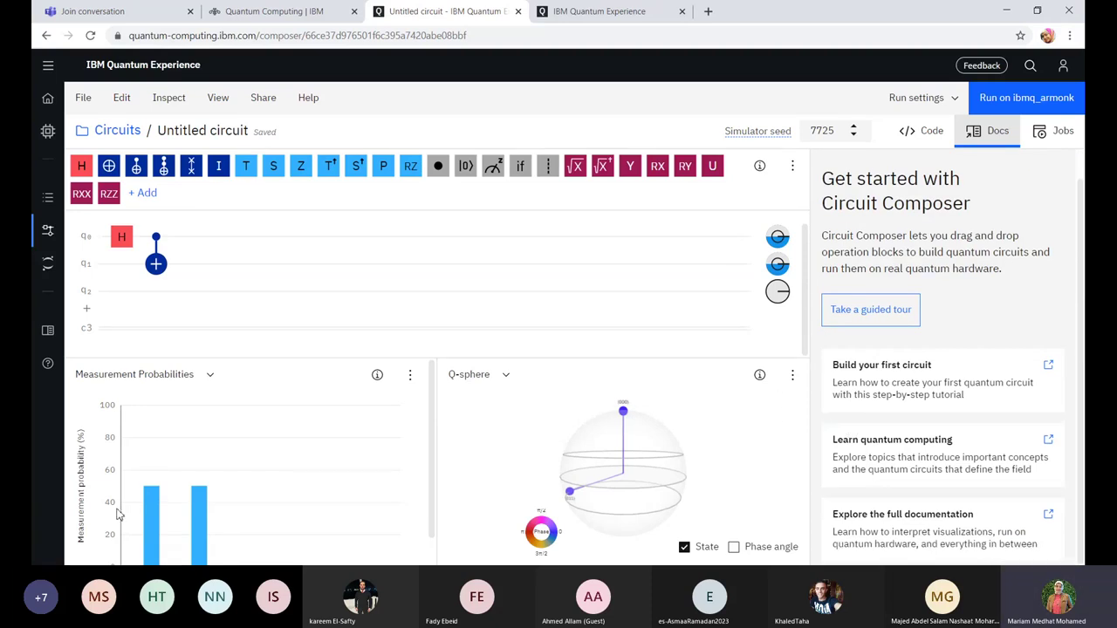
mouse_move(159, 510)
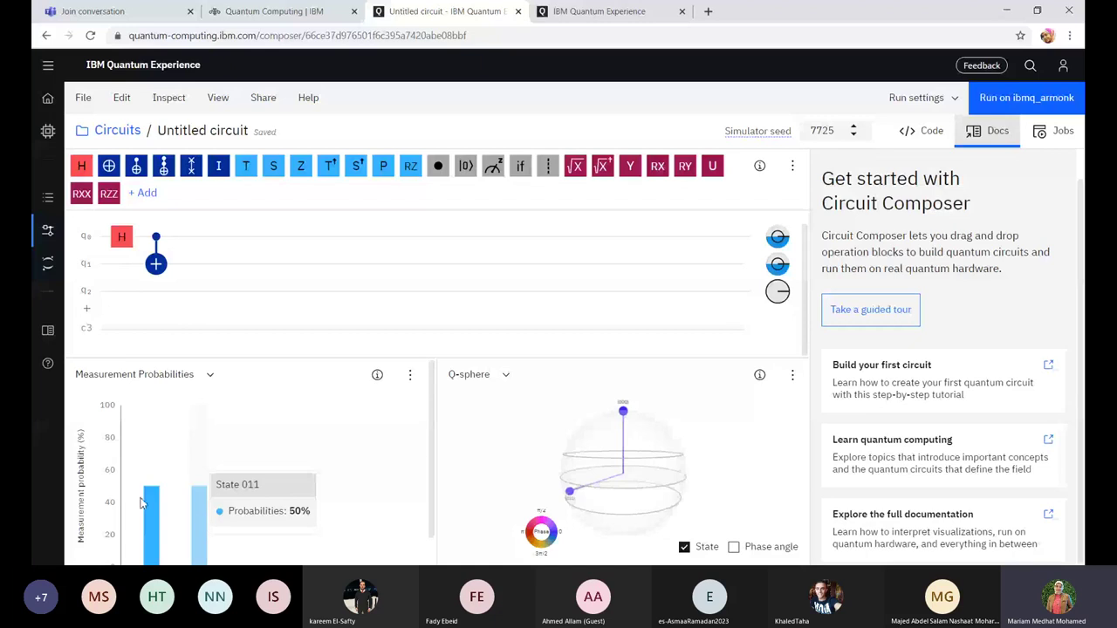
mouse_move(80, 295)
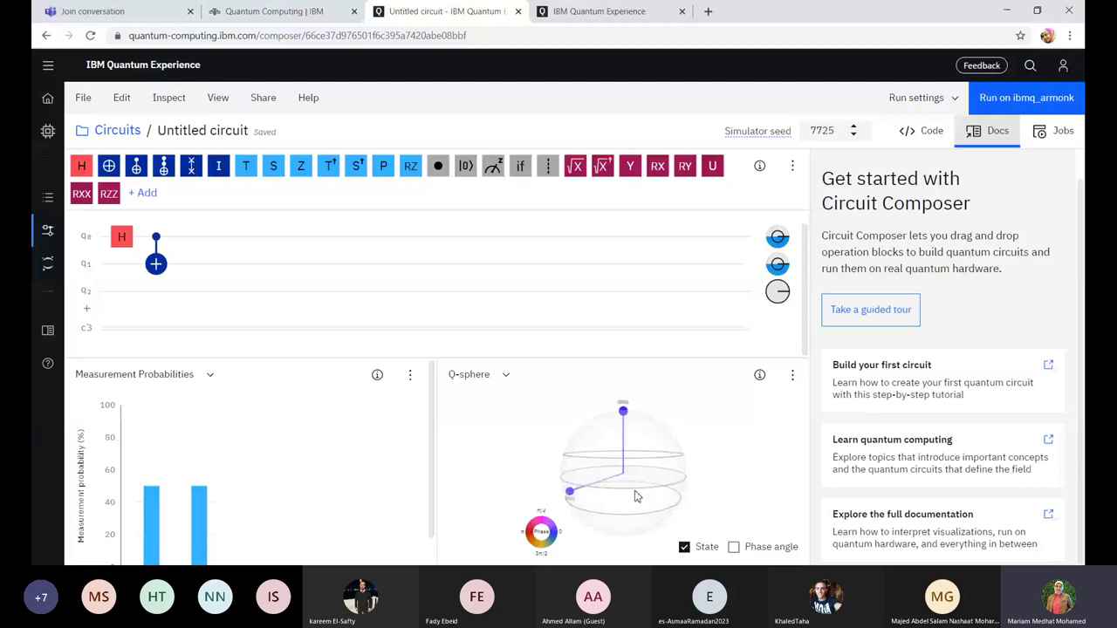
mouse_move(635, 497)
mouse_down()
mouse_move(682, 498)
mouse_move(630, 502)
mouse_up()
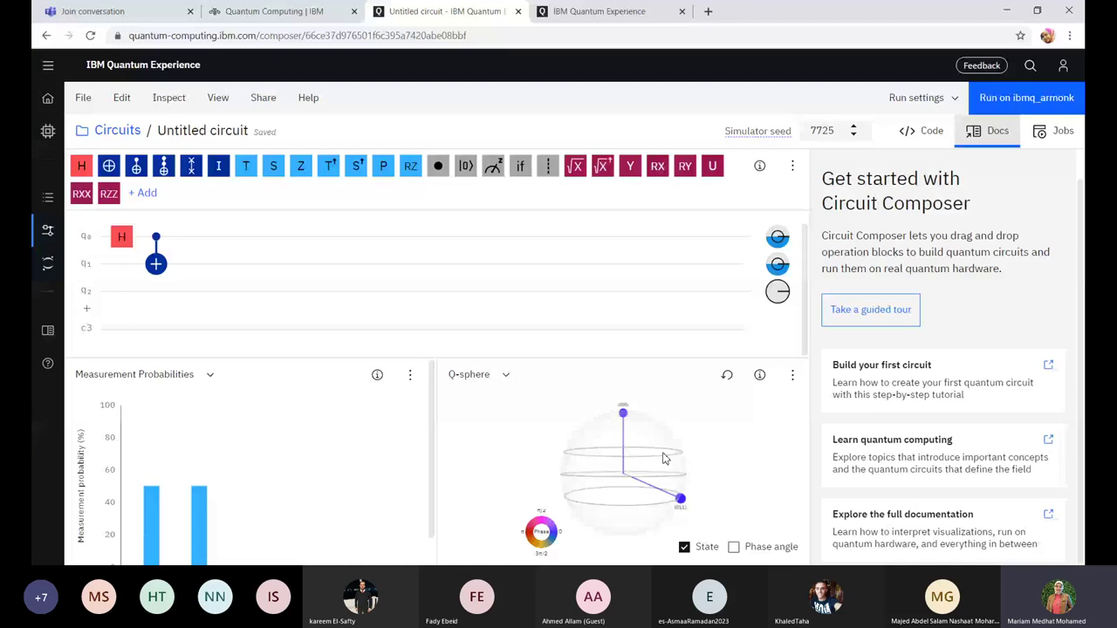
drag(663, 458, 756, 479)
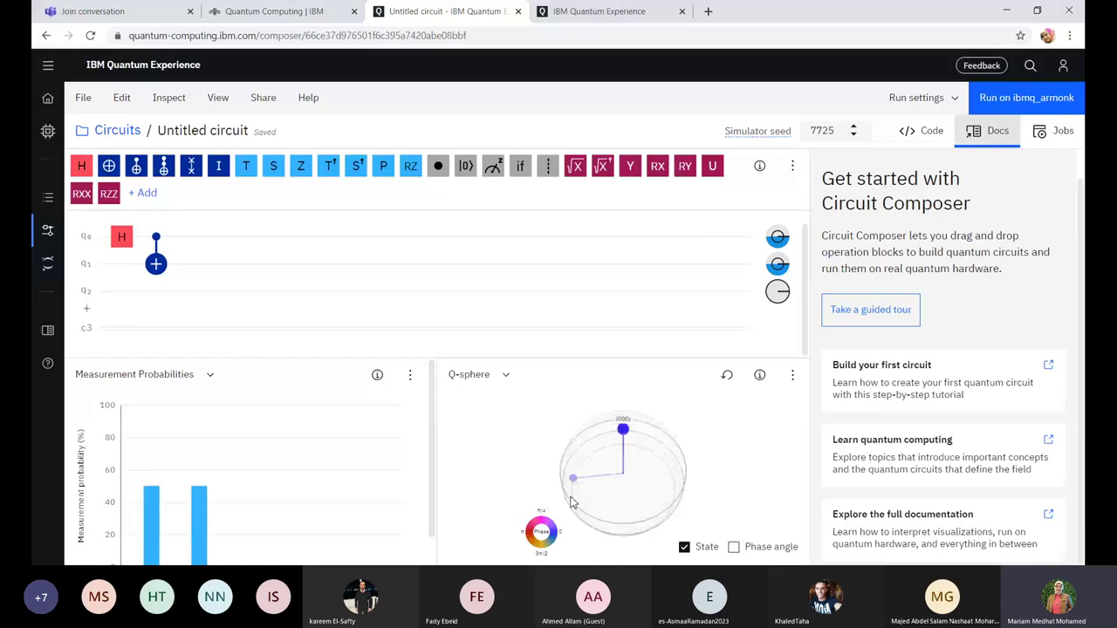
drag(572, 501, 653, 473)
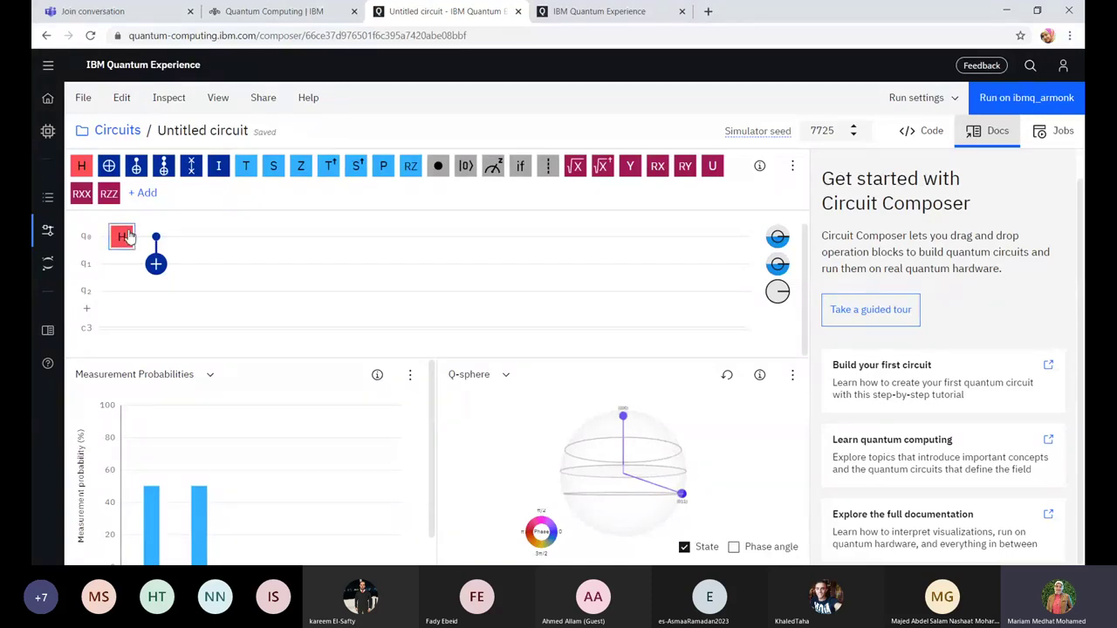
Replace the H and CNOT gates with a NOT gate on q0 followed by a SWAP gate between q0 and q1.
key(Delete)
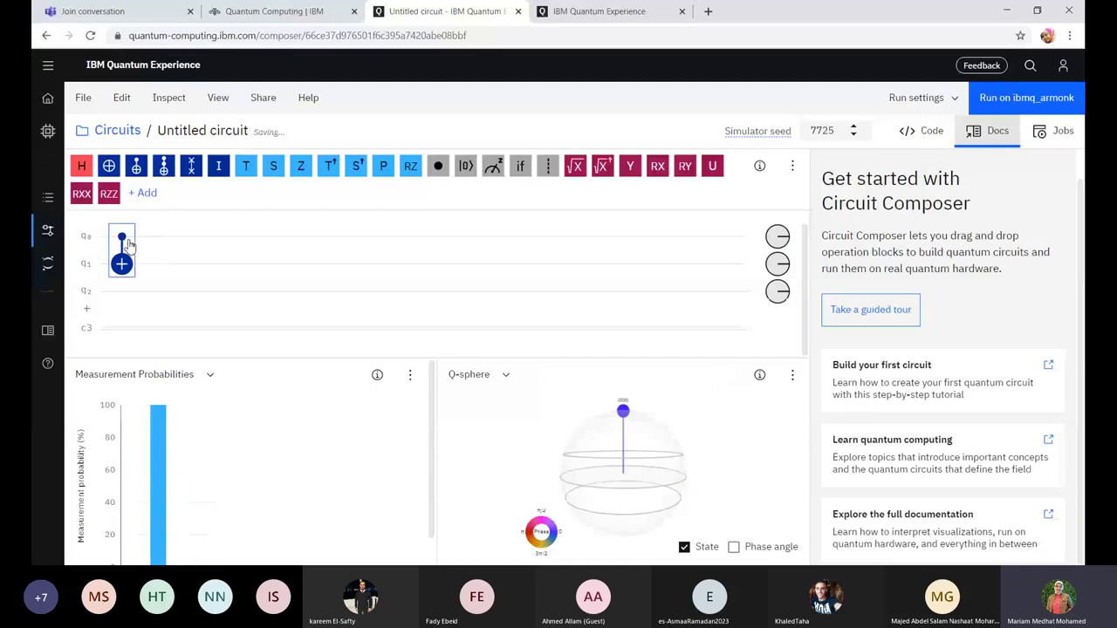
key(Delete)
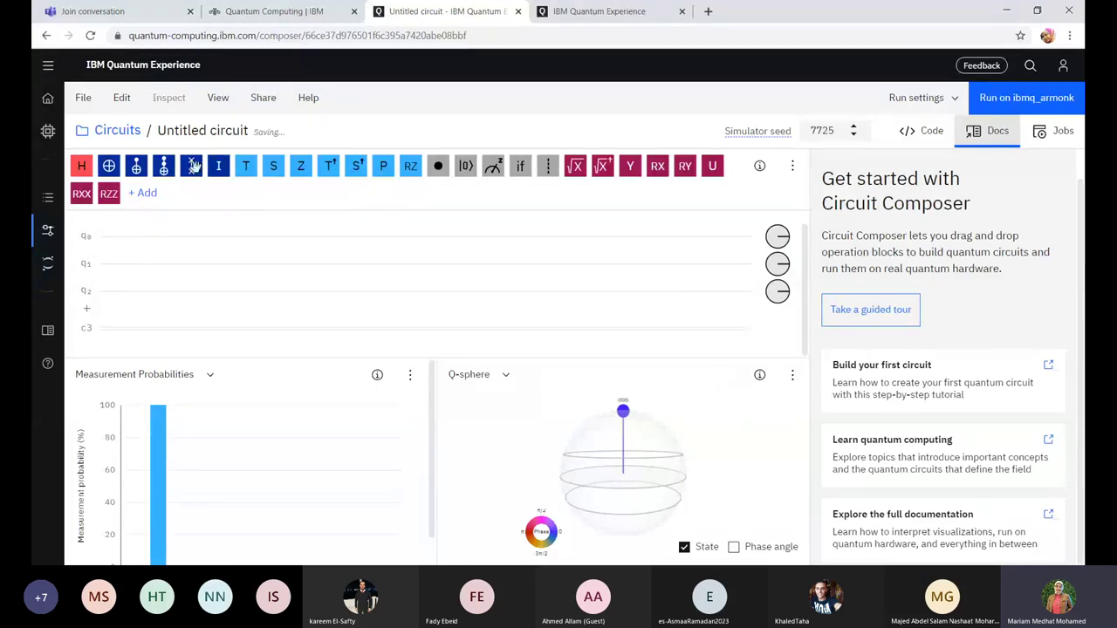
drag(192, 165, 120, 243)
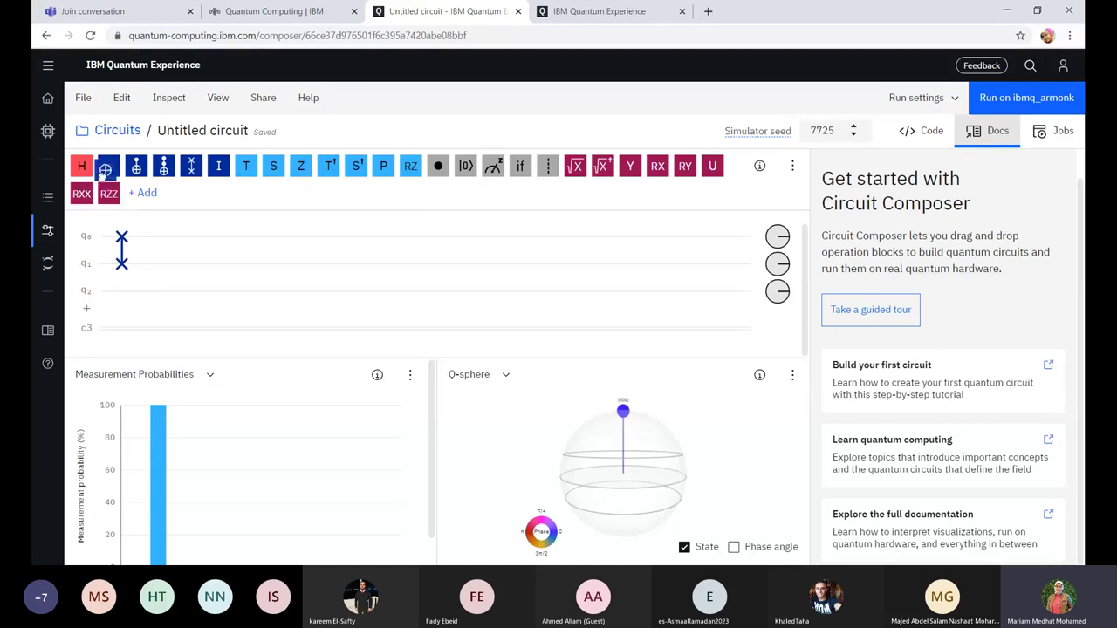
drag(105, 172, 123, 242)
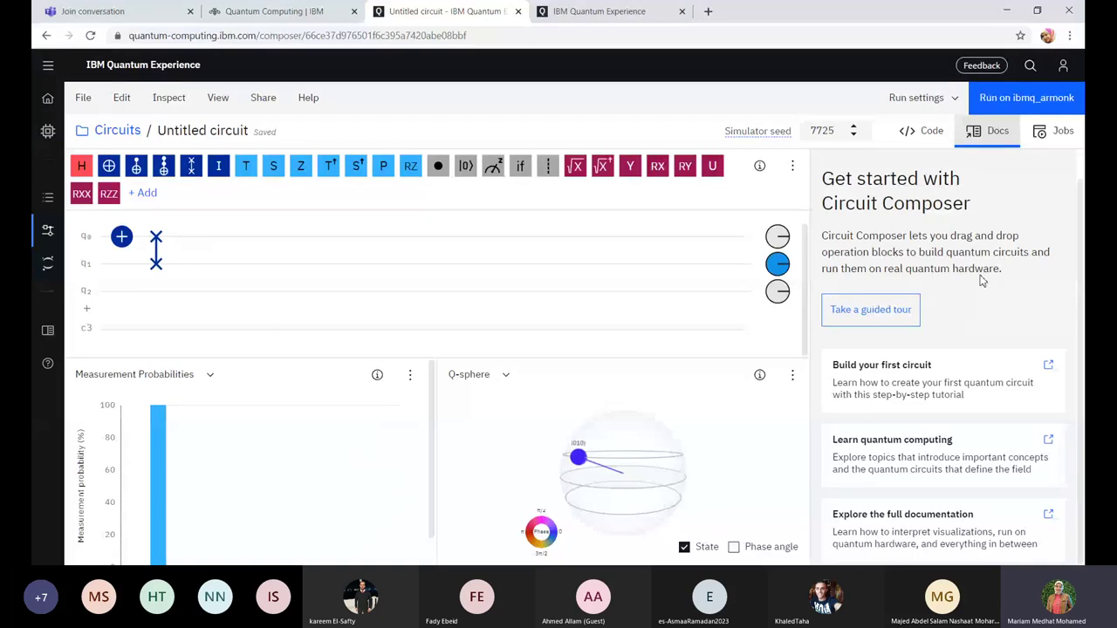
Replace the SWAP gate with three CNOT gates between q0 and q1, making the middle one controlled by q1 and targeting q0.
mouse_move(157, 471)
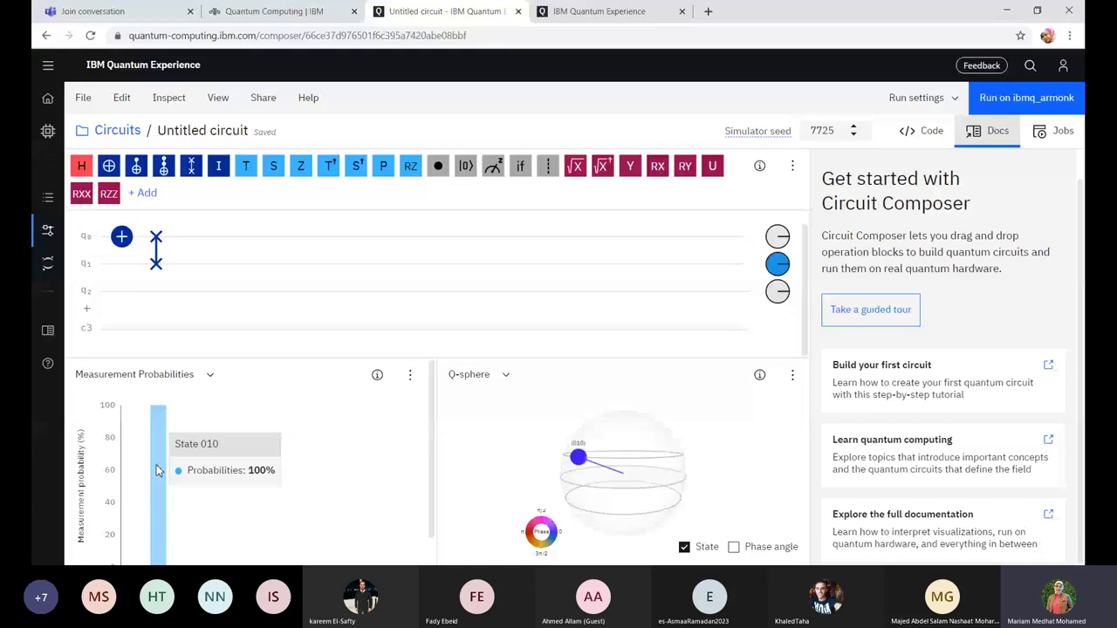
click(155, 253)
key(Delete)
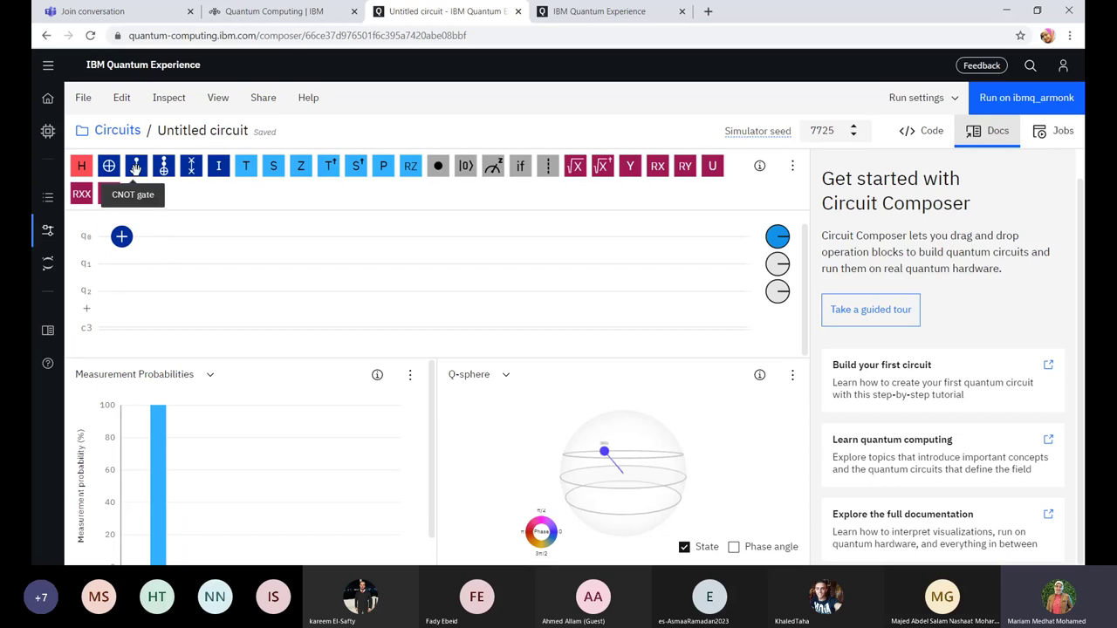
drag(140, 171, 155, 237)
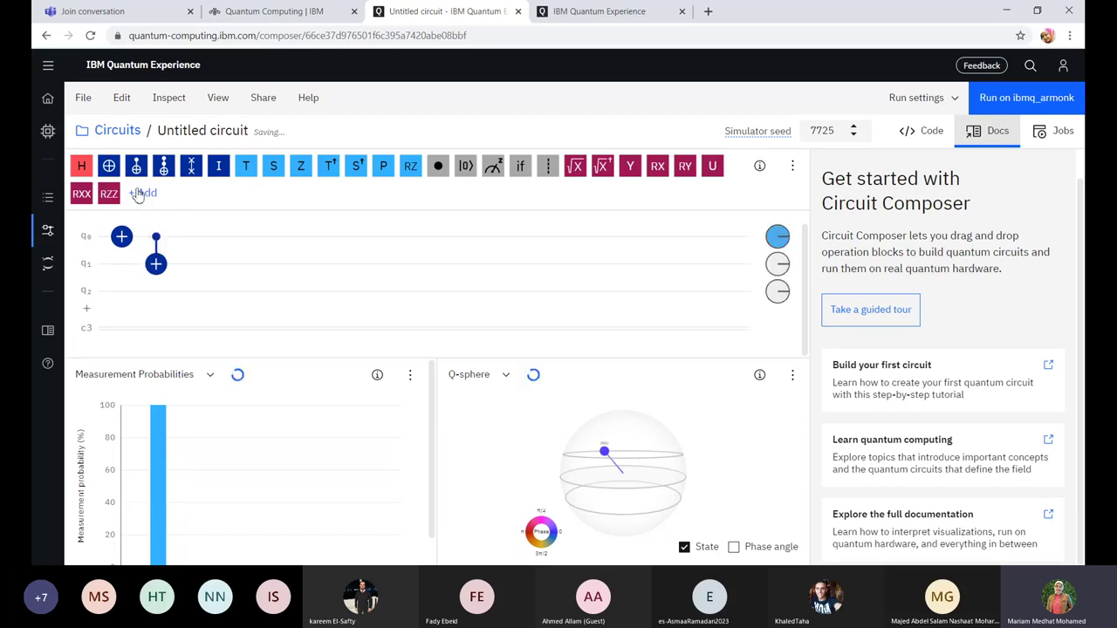
drag(136, 163, 192, 237)
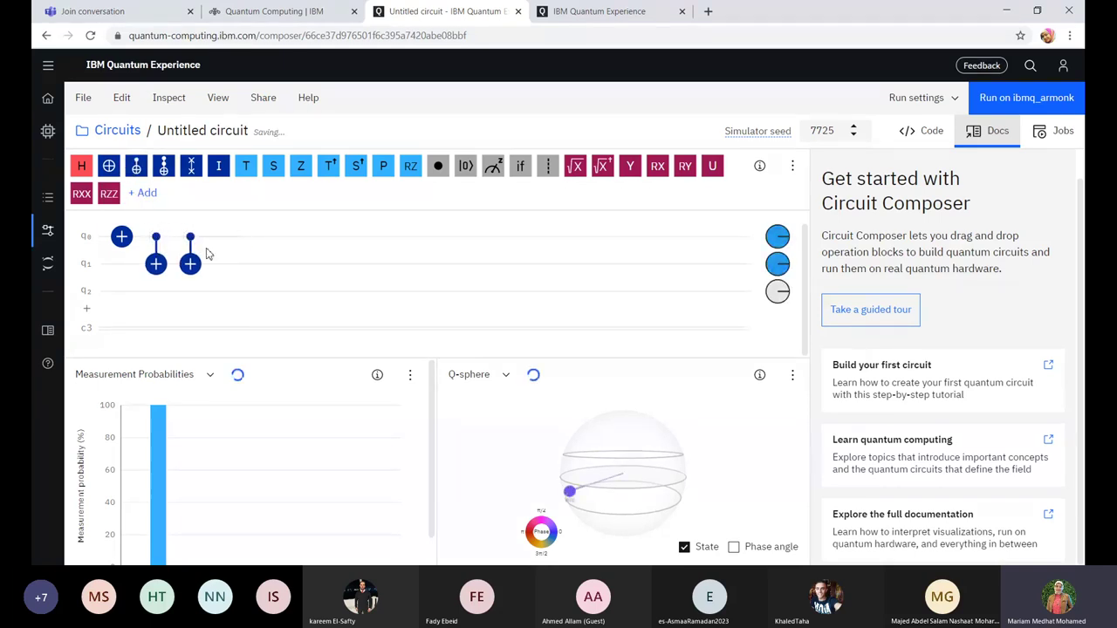
drag(111, 168, 190, 236)
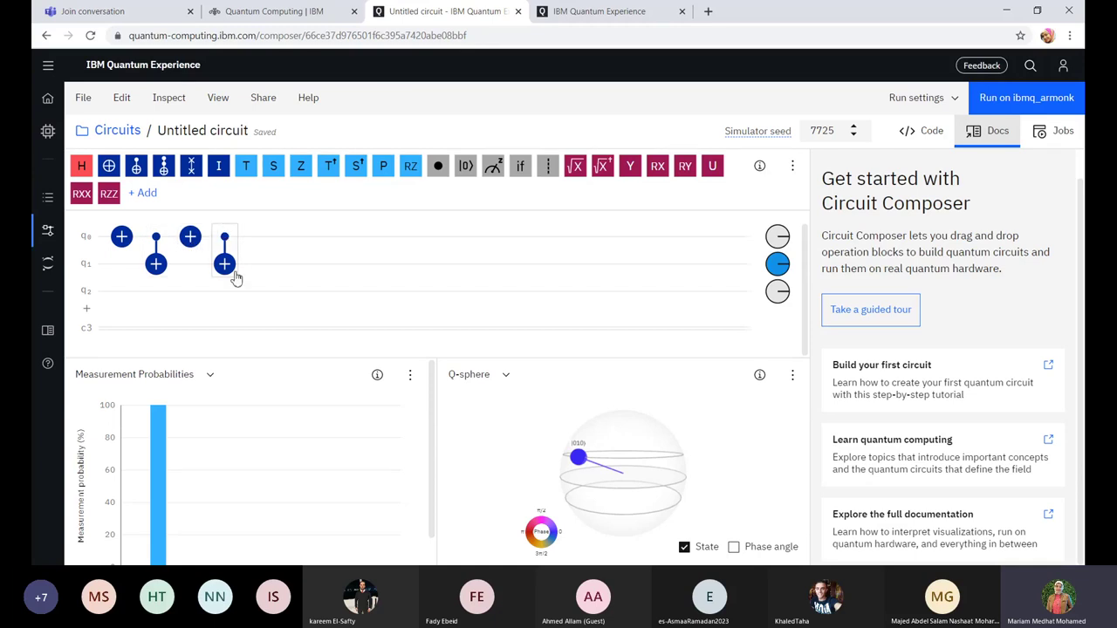
drag(437, 168, 194, 266)
mouse_move(162, 436)
Delete the three CNOT gates and the NOT gate on q0 to clear the circuit.
drag(157, 291, 228, 241)
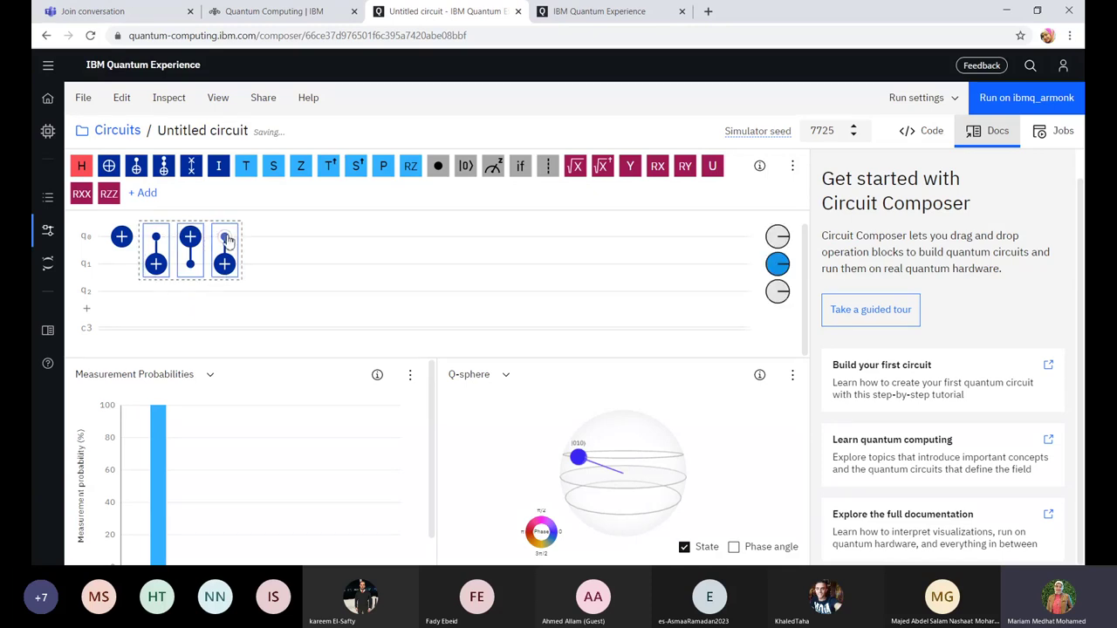
key(Delete)
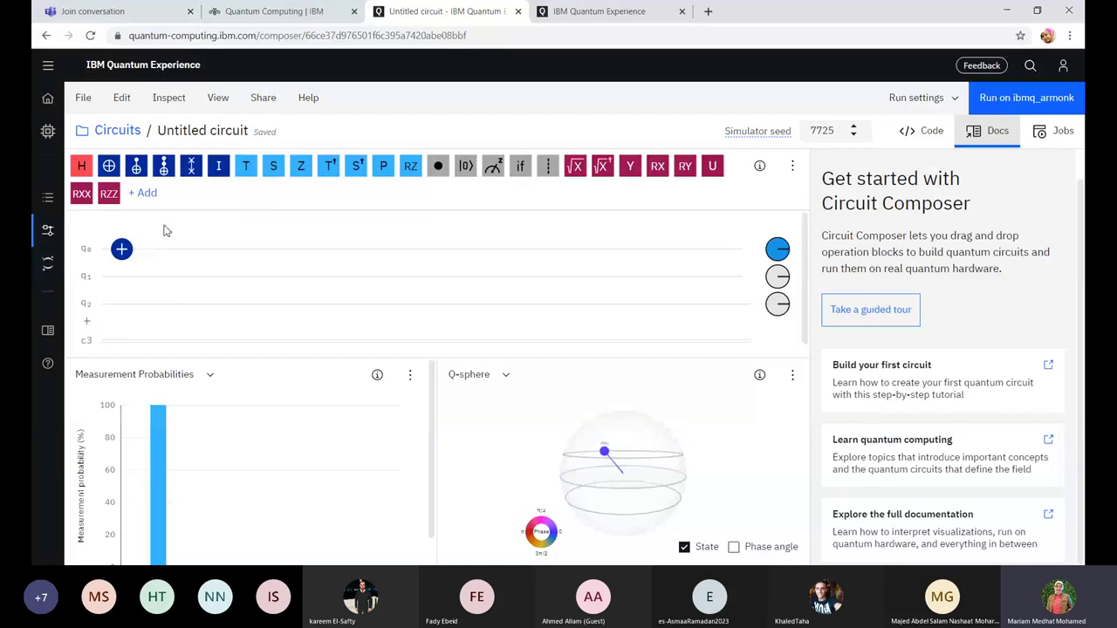
drag(170, 220, 102, 311)
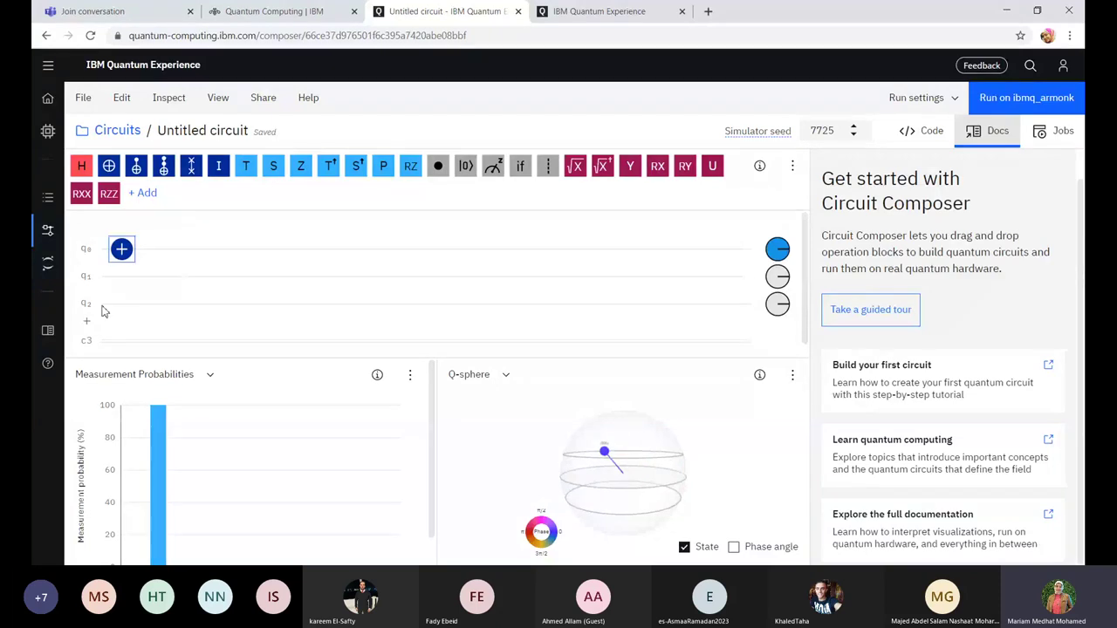
key(Delete)
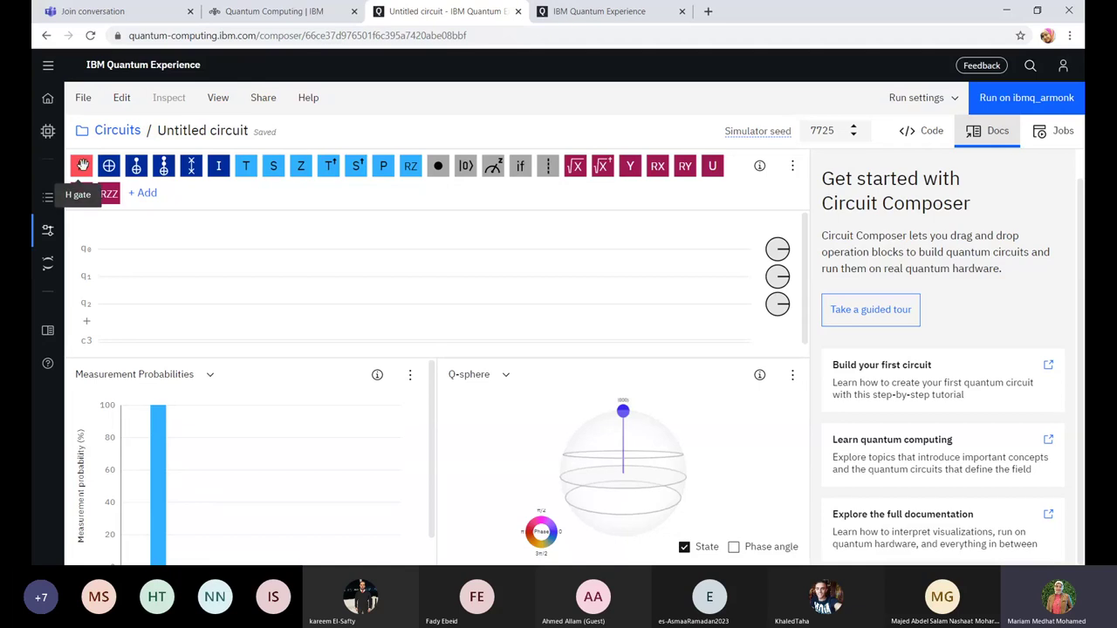
Add an H gate on q0, a CNOT gate from q0 to q1 and a CNOT gate from q1 to q2.
drag(81, 165, 120, 248)
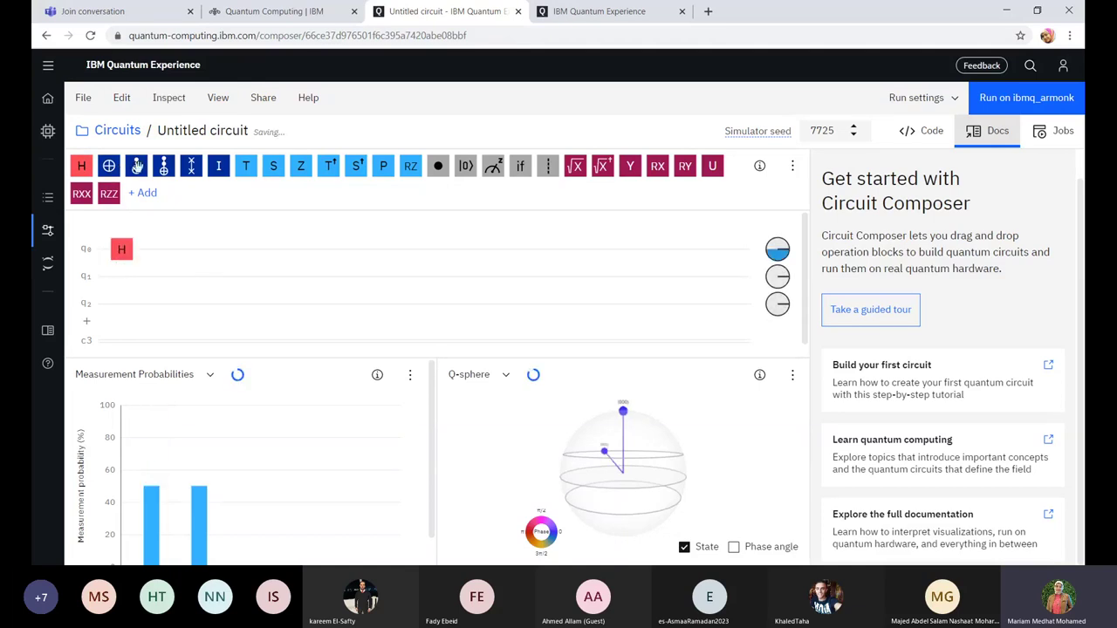
drag(135, 166, 156, 258)
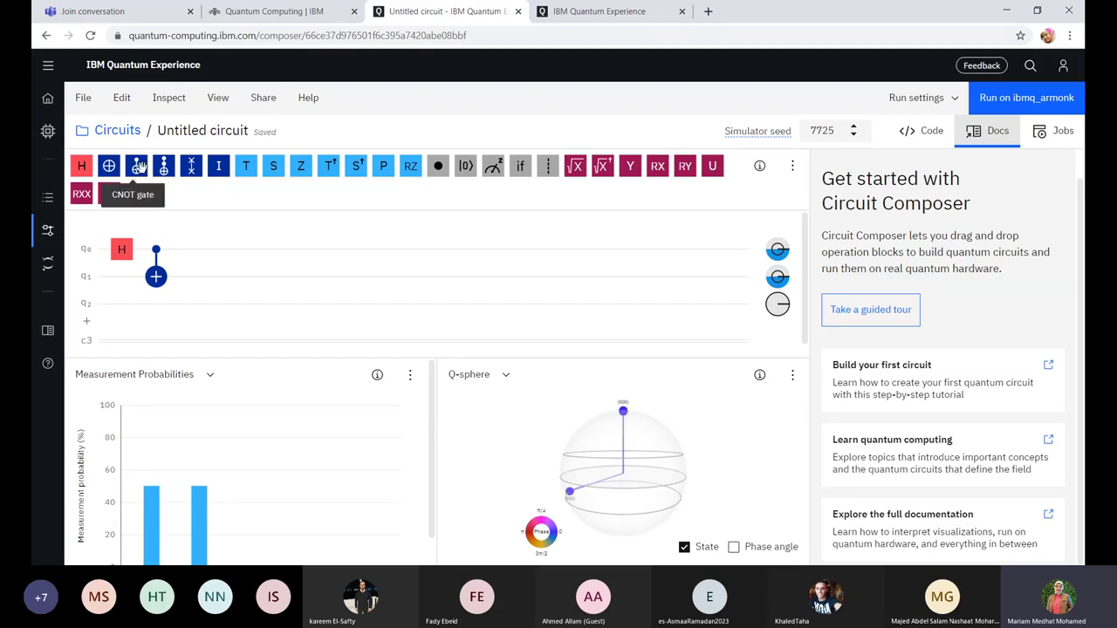
drag(142, 175, 201, 278)
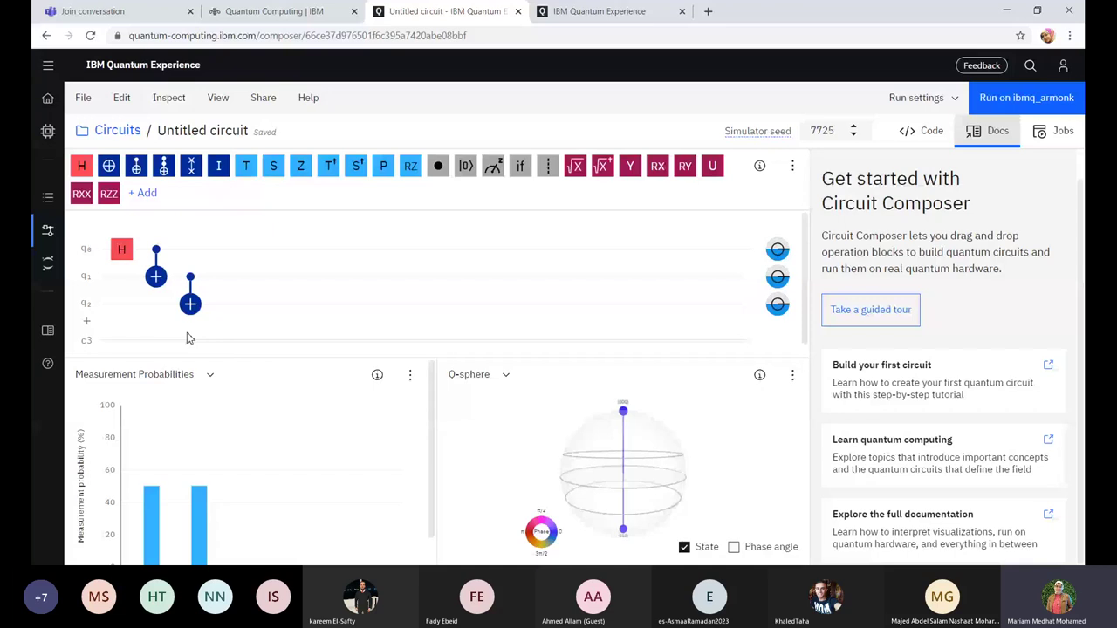
Examine the three-qubit circuit's measurement probabilities and rotate its Q-sphere to inspect the states.
mouse_move(152, 501)
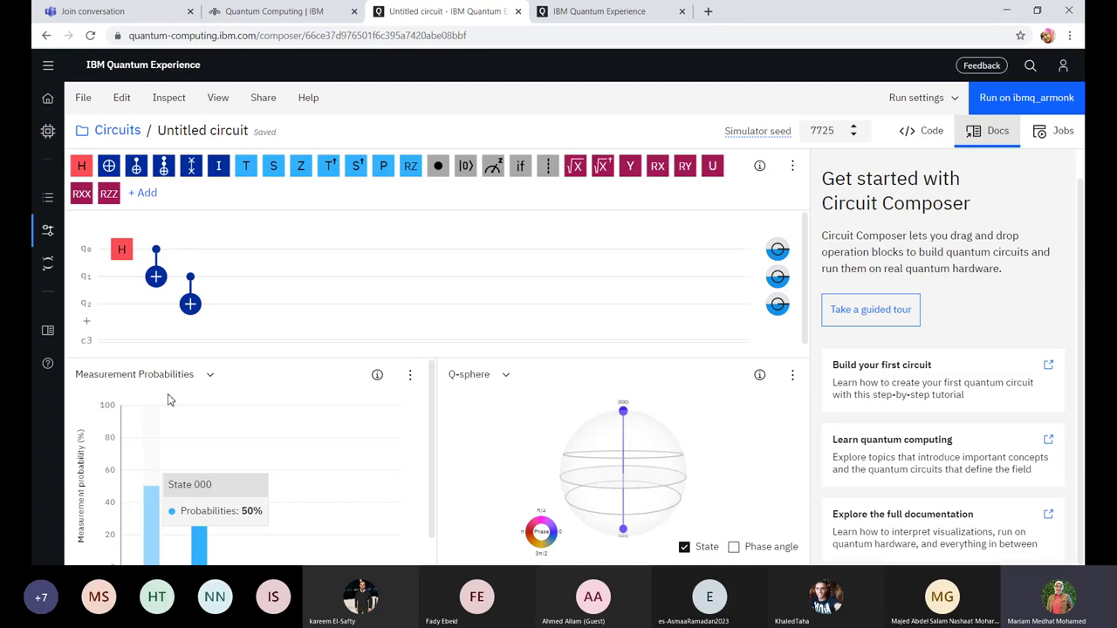
mouse_move(201, 515)
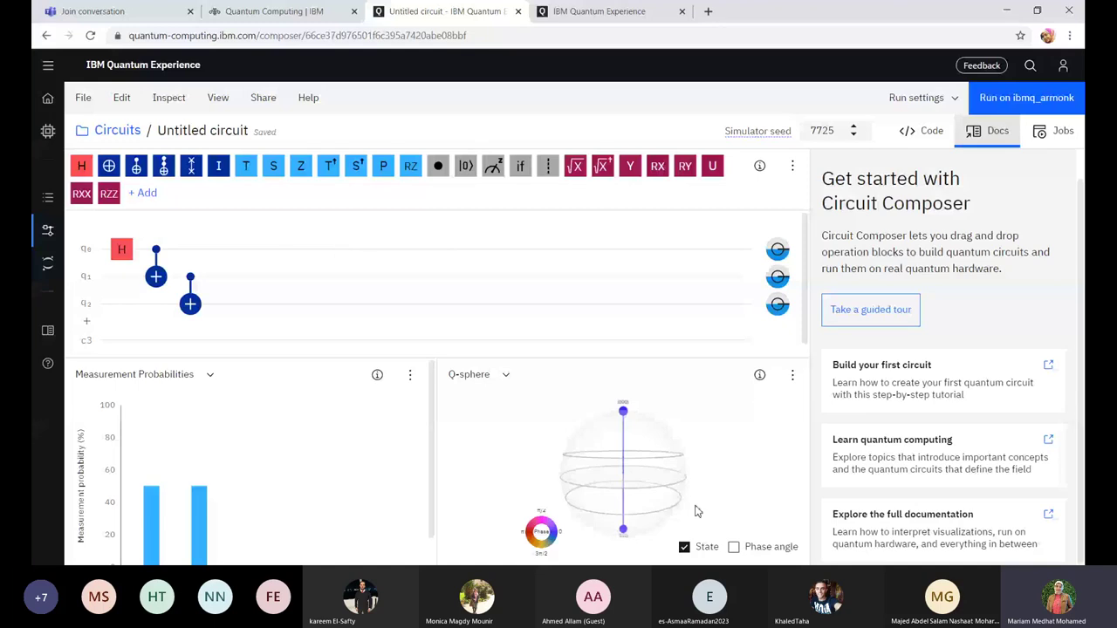
drag(697, 511, 660, 467)
mouse_move(660, 467)
mouse_down()
mouse_move(656, 443)
mouse_move(661, 489)
mouse_up()
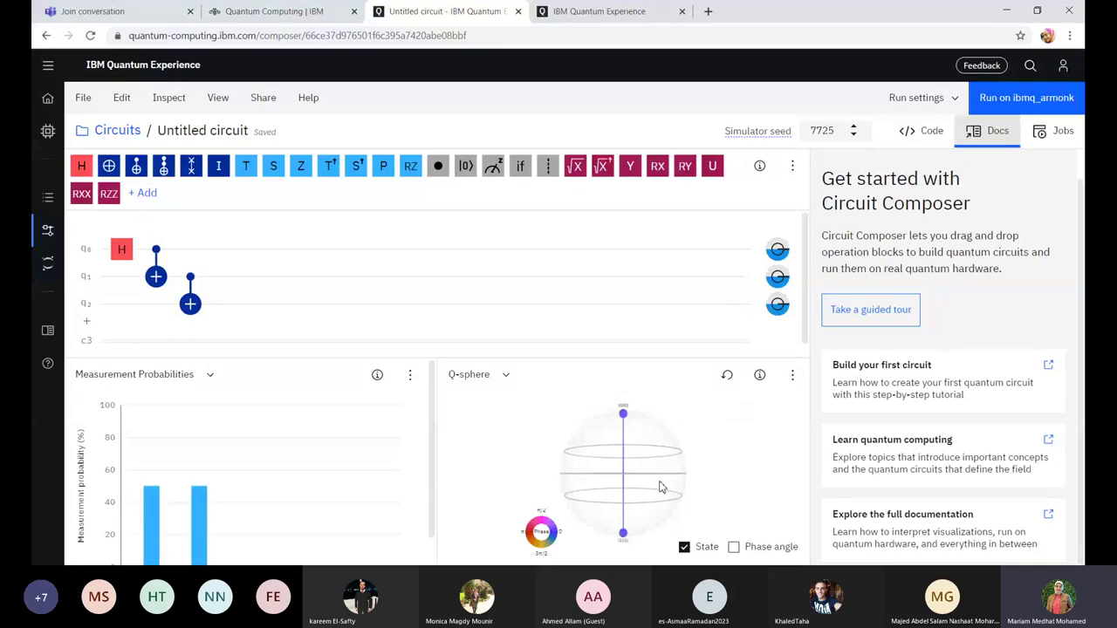
mouse_move(627, 419)
Replace all gates in the circuit with two consecutive CNOT gates from q0 to q1.
drag(118, 324, 197, 212)
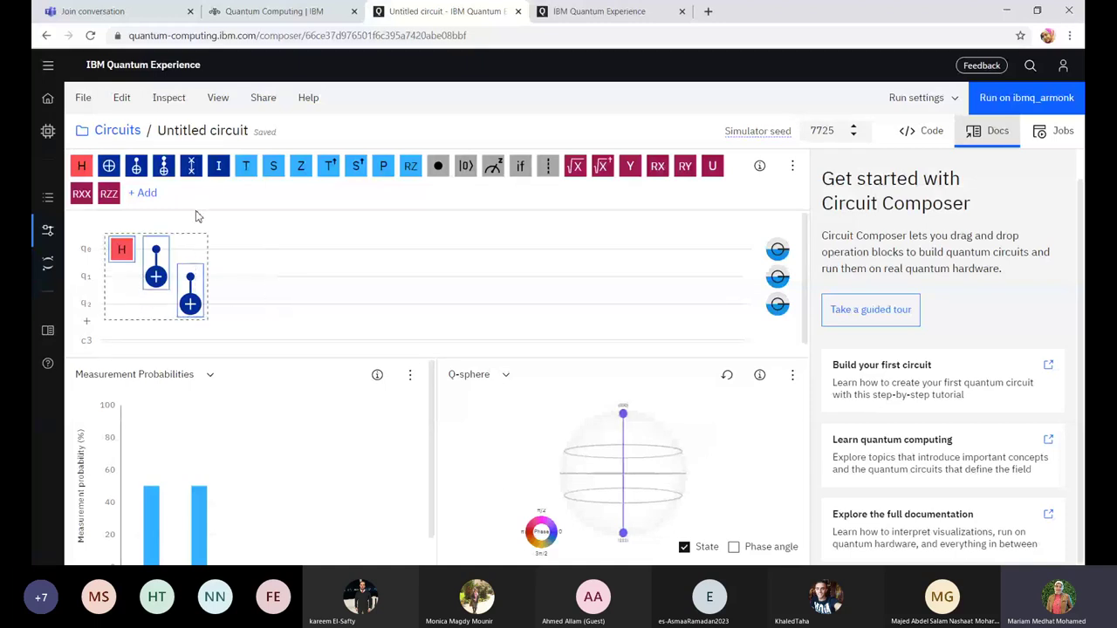
key(Delete)
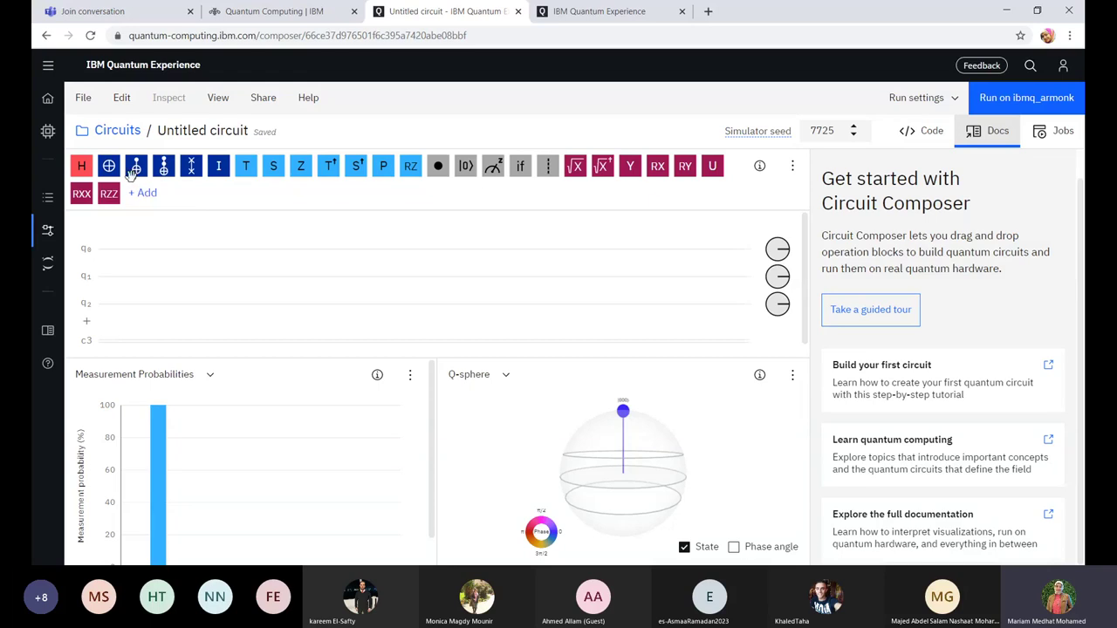
drag(135, 170, 133, 246)
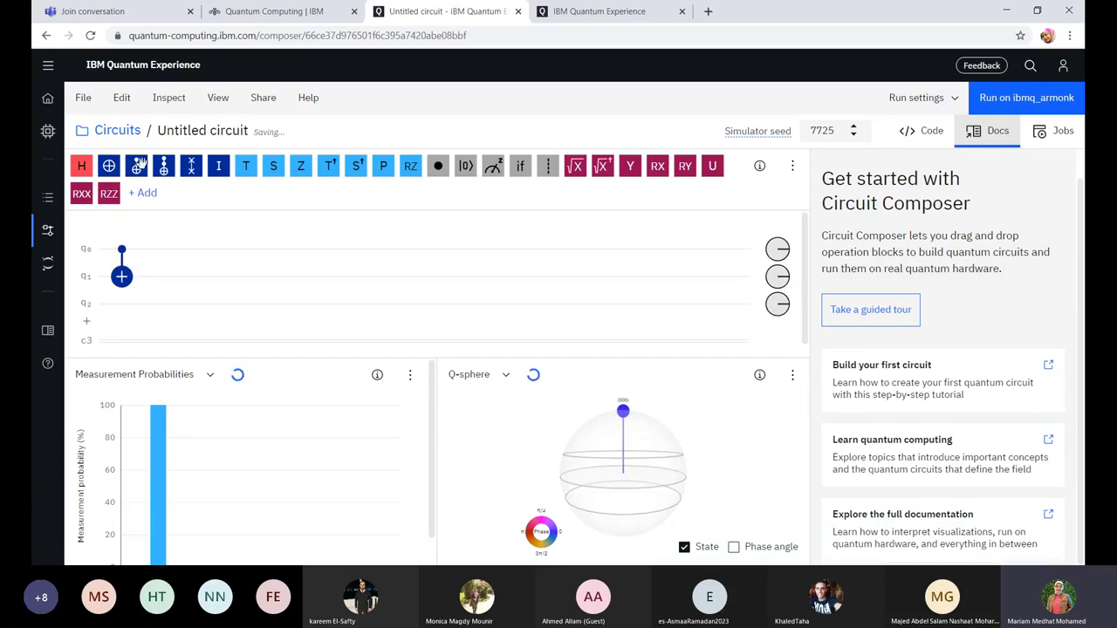
drag(136, 168, 150, 230)
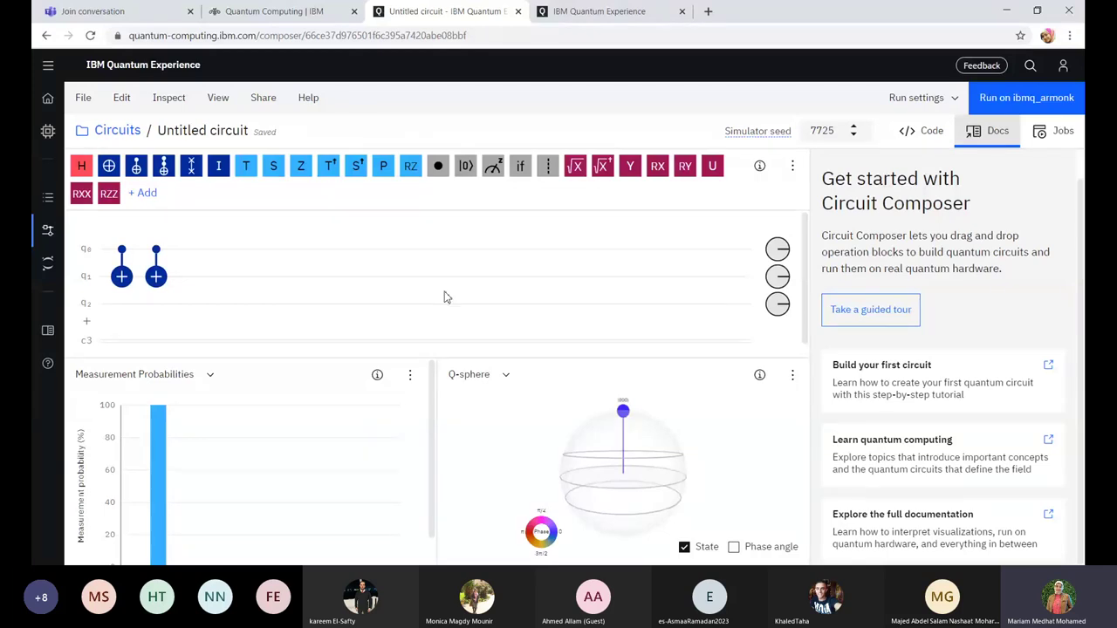
click(324, 7)
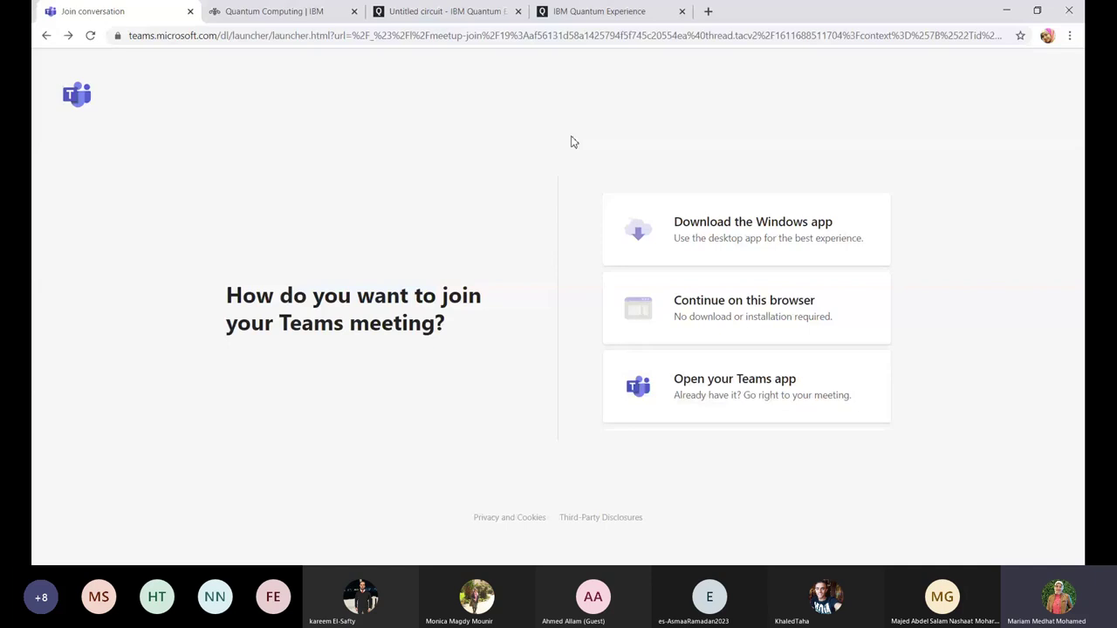
click(479, 10)
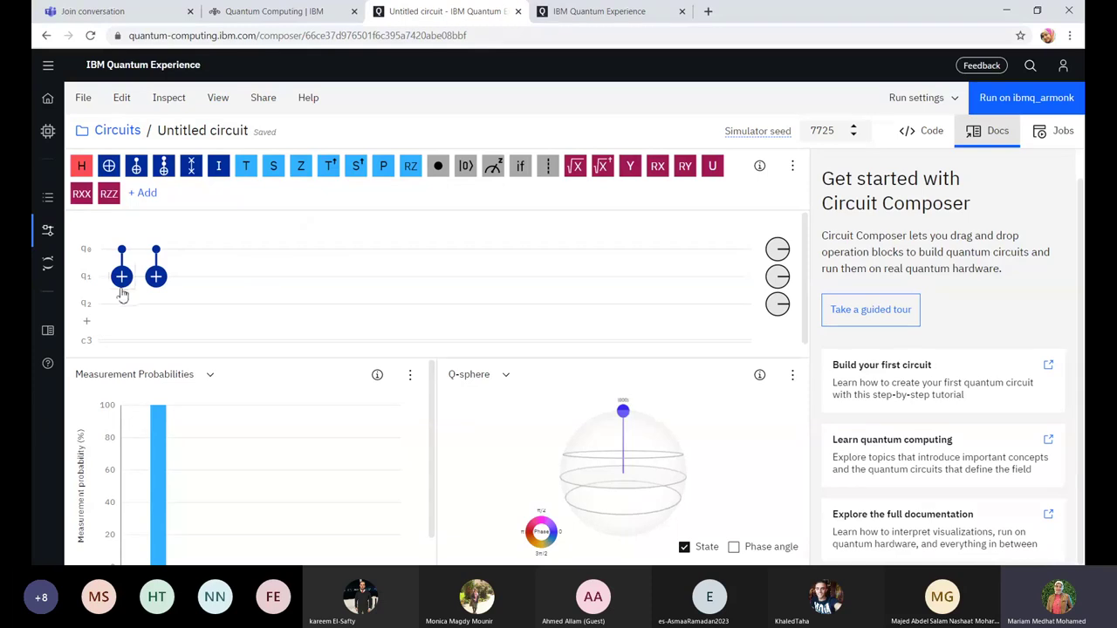
Replace the two CNOT gates with a Toffoli gate controlled by q0 and q1 and targeting q2.
drag(122, 312, 170, 236)
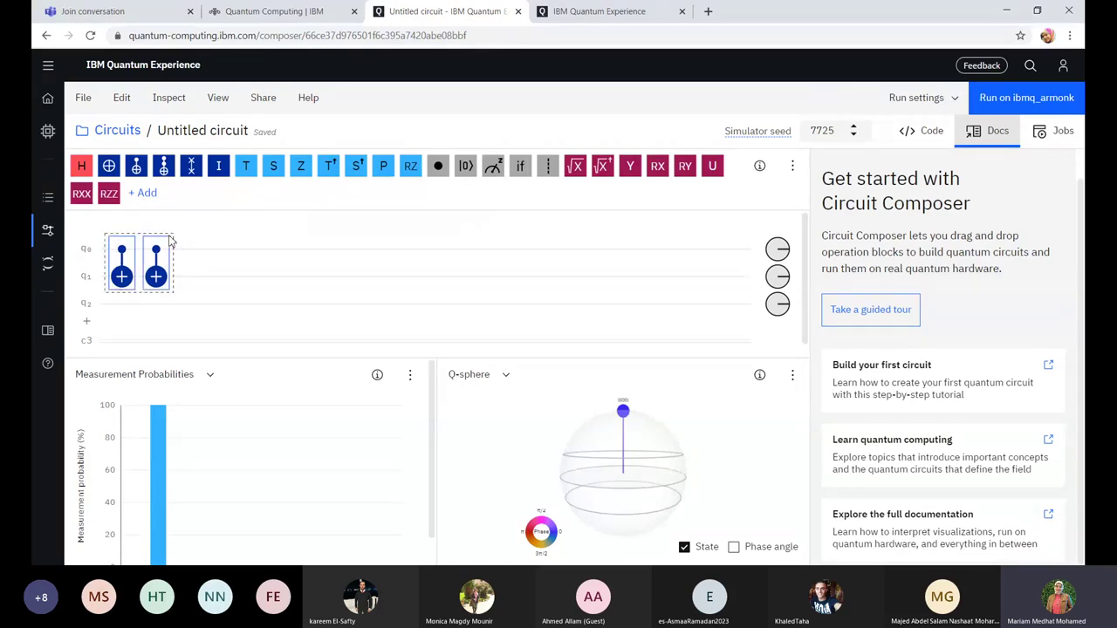
key(Delete)
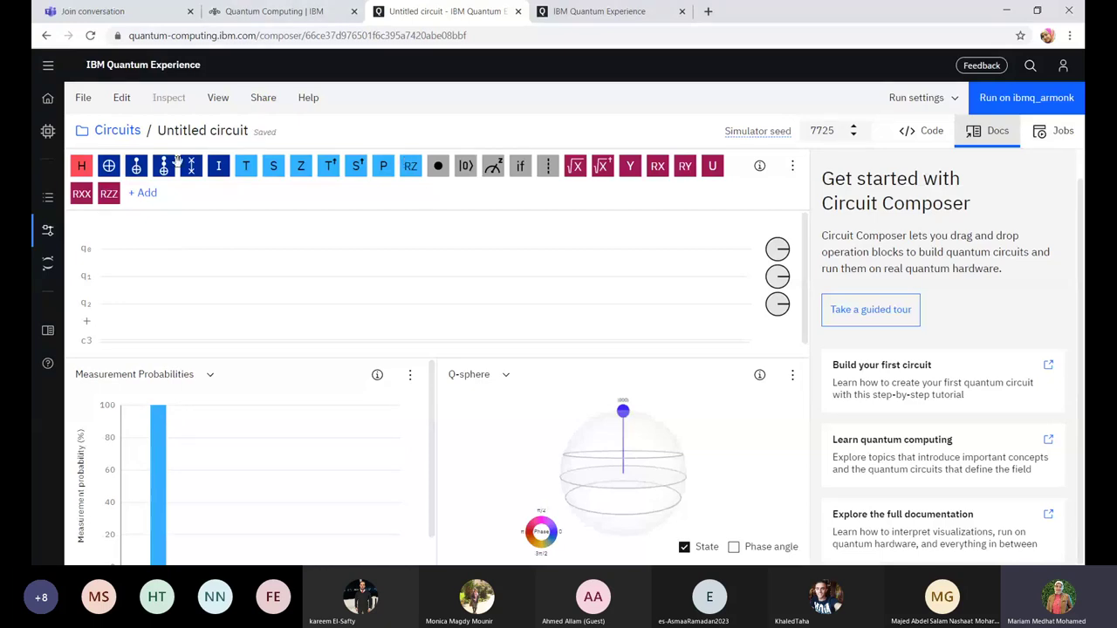
drag(175, 160, 126, 258)
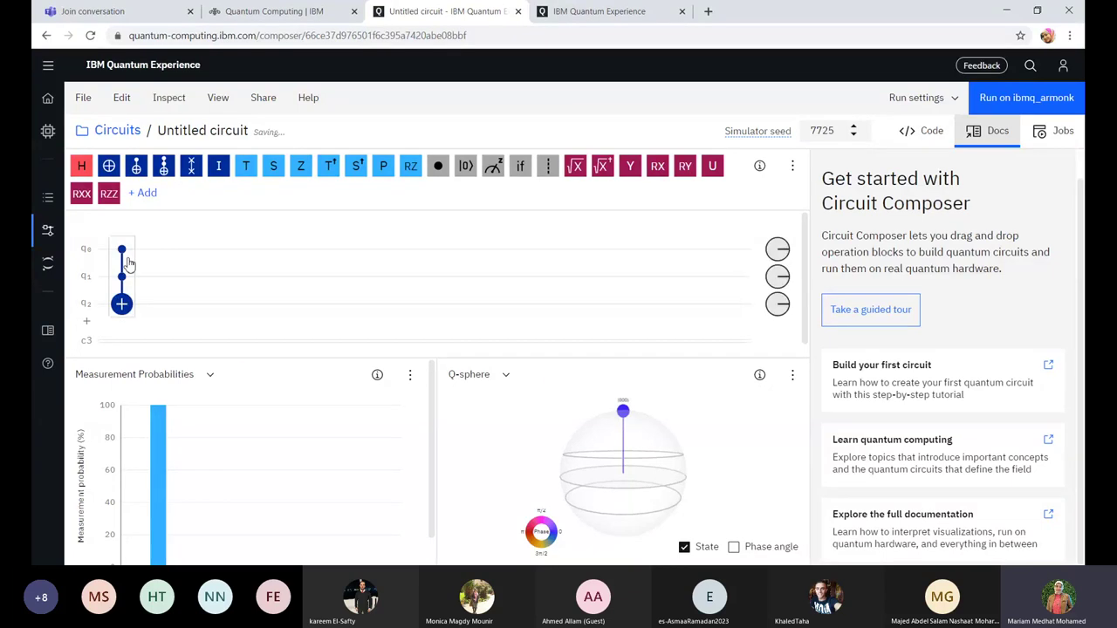